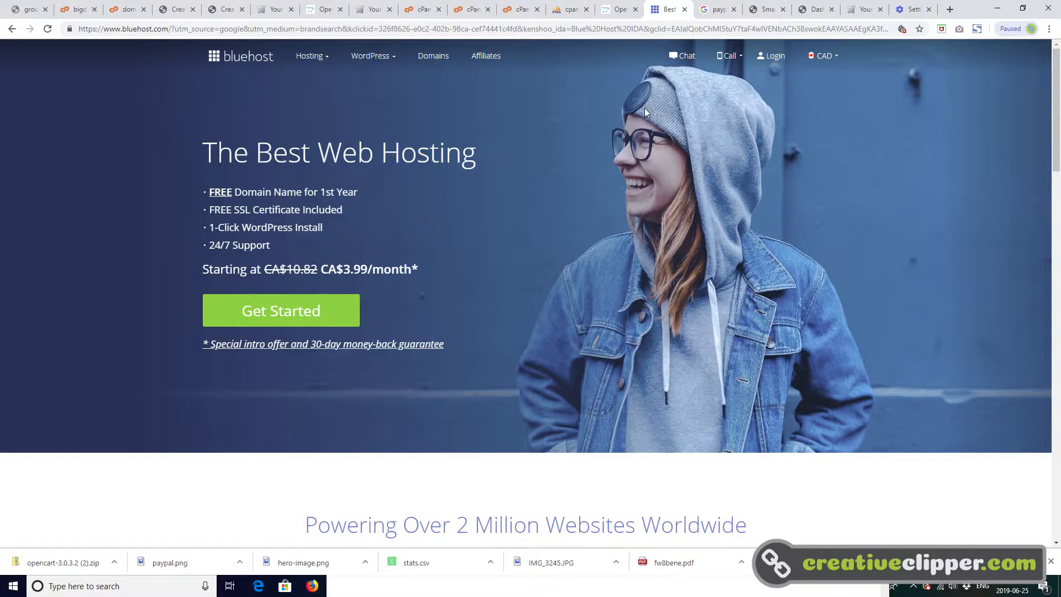
# - Log in to the Bluehost hosting account with the saved credentials and open the advanced MySQL Databases management page
pyautogui.click(776, 57)
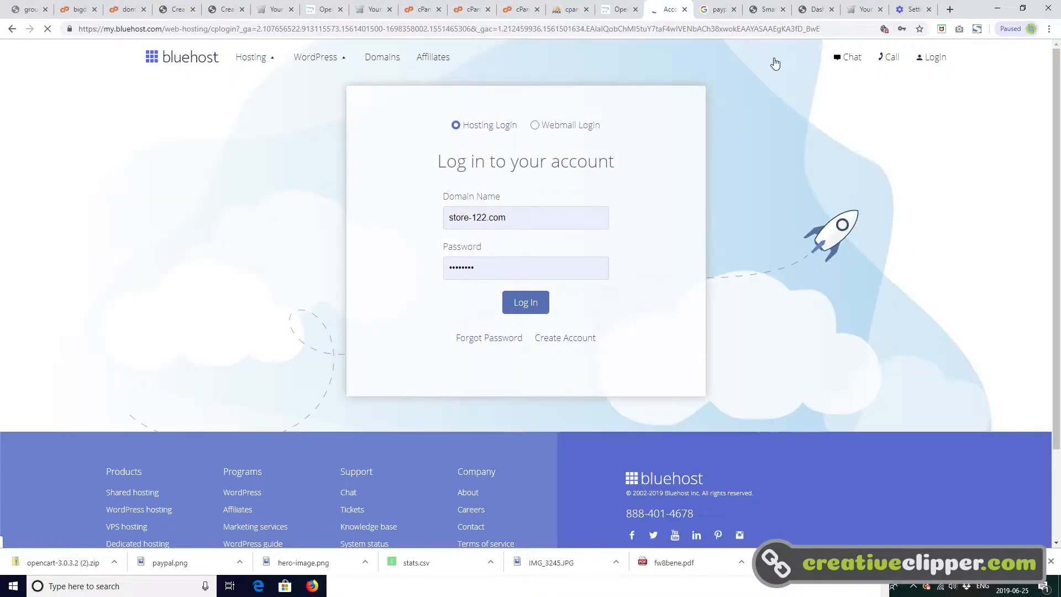
pyautogui.click(533, 305)
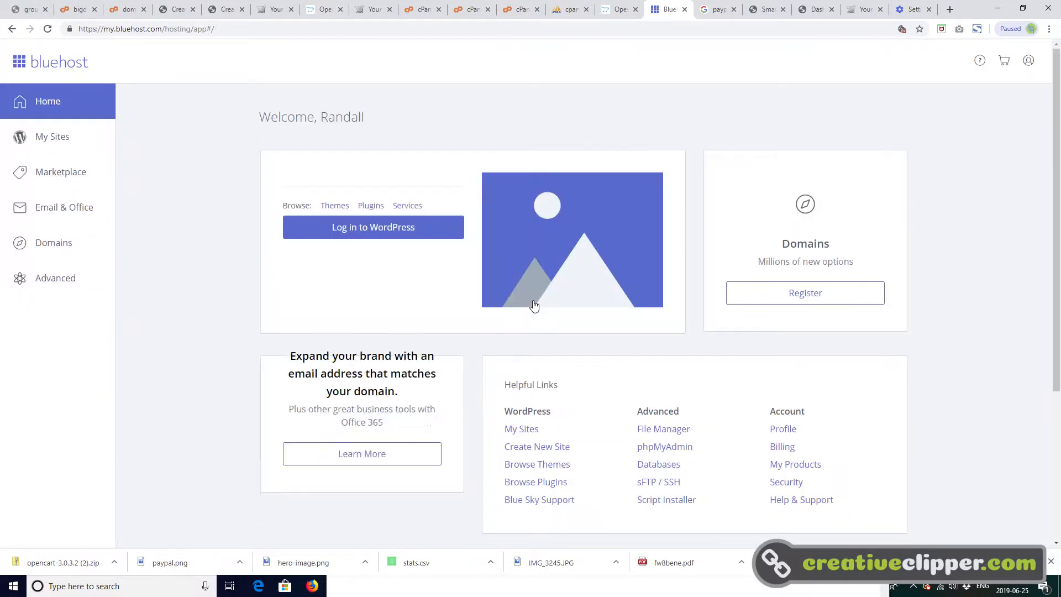
pyautogui.click(67, 282)
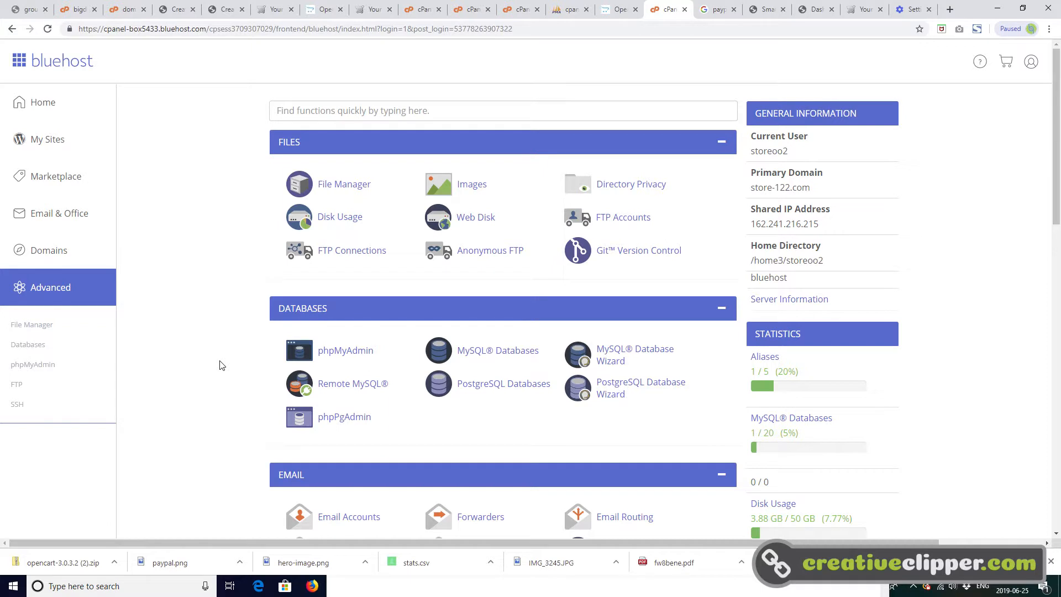
pyautogui.click(519, 353)
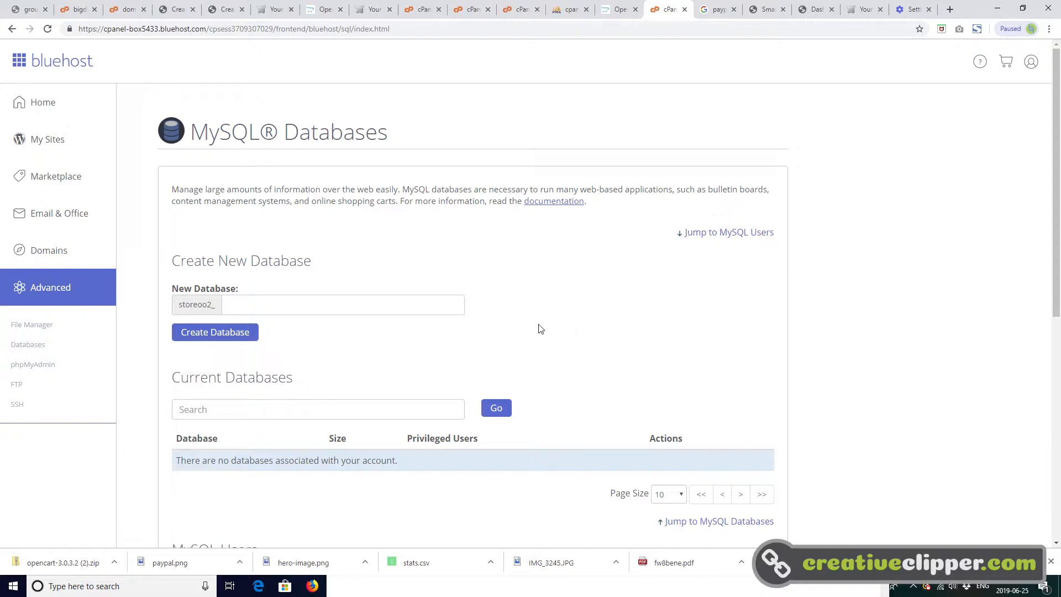
# - Create a new MySQL database with the name suffix demo2 and return to the database overview
pyautogui.click(434, 307)
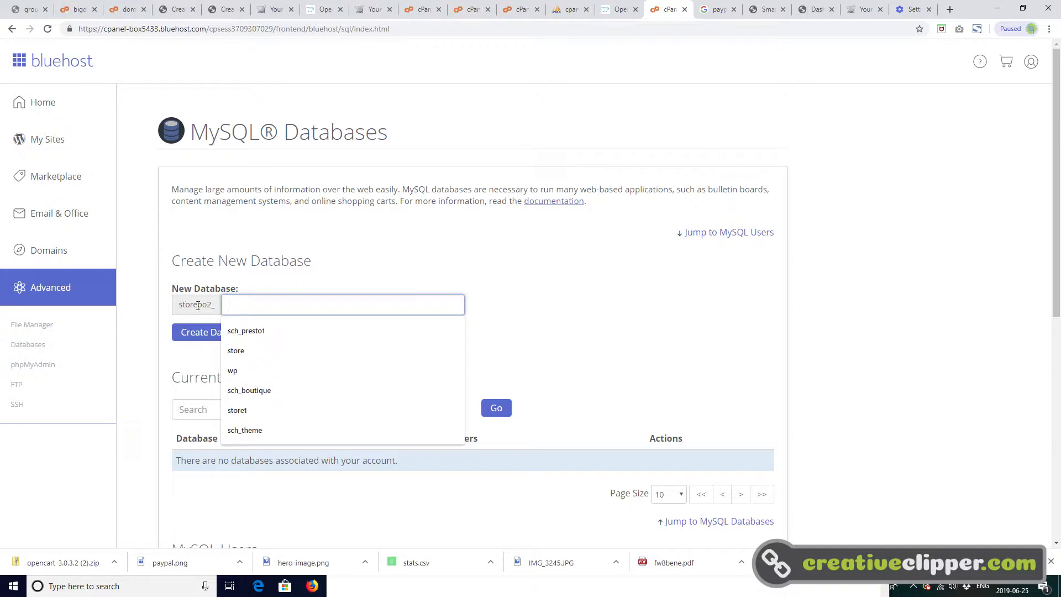
pyautogui.click(238, 306)
pyautogui.write('demo')
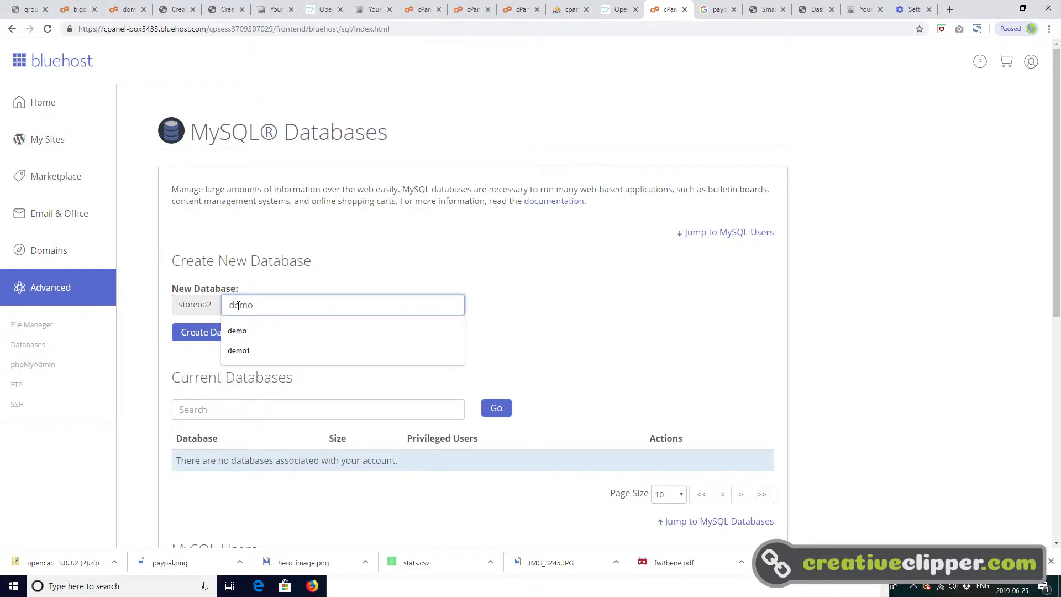
pyautogui.write('2')
pyautogui.click(240, 332)
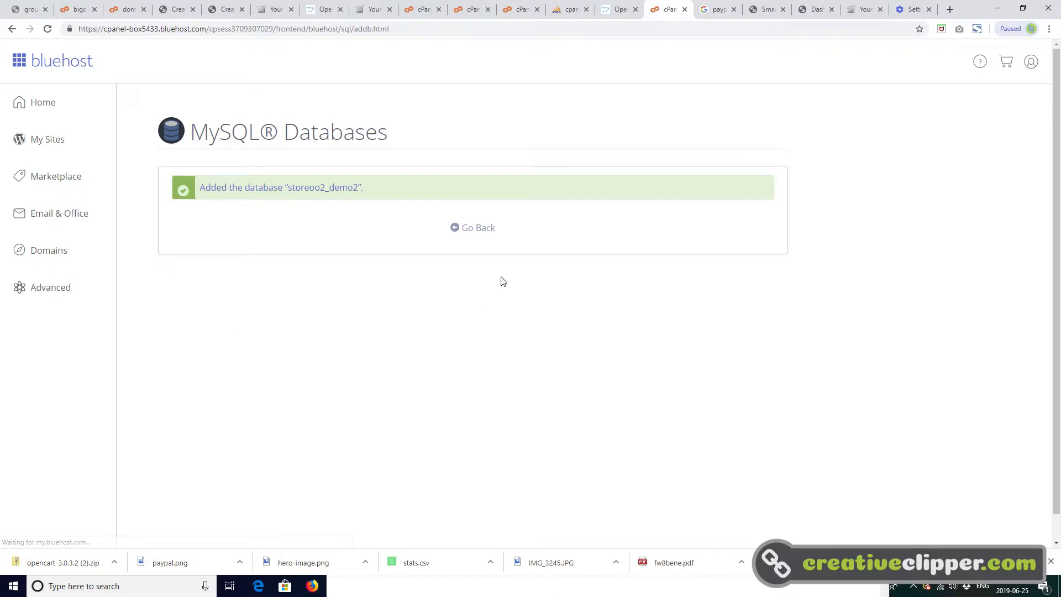
pyautogui.click(479, 229)
# - Enter the username for a new MySQL user in the Add New User form
pyautogui.scroll(-9, 494, 352)
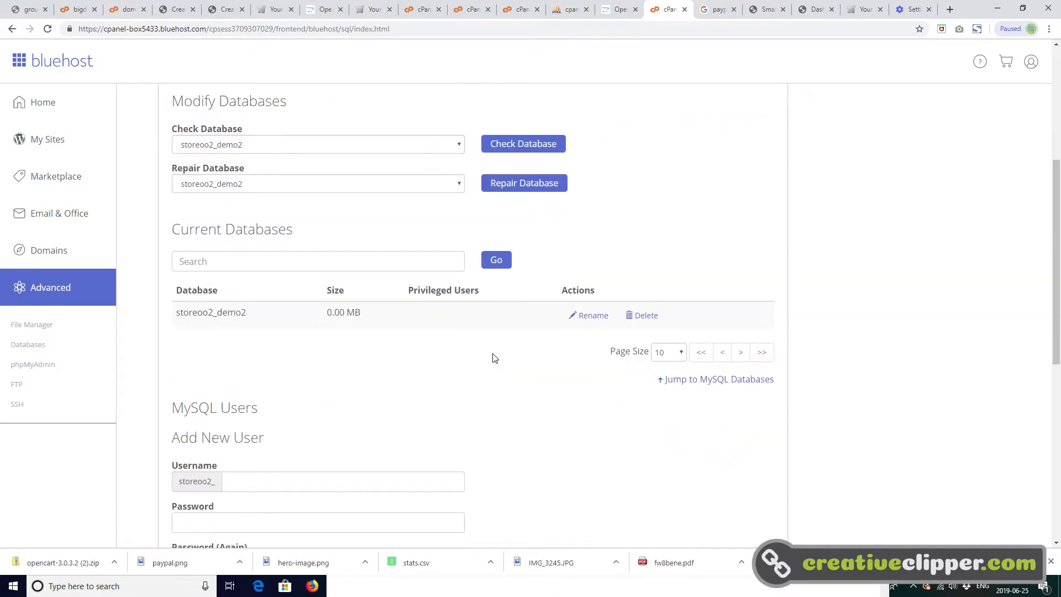
pyautogui.scroll(-3, 494, 362)
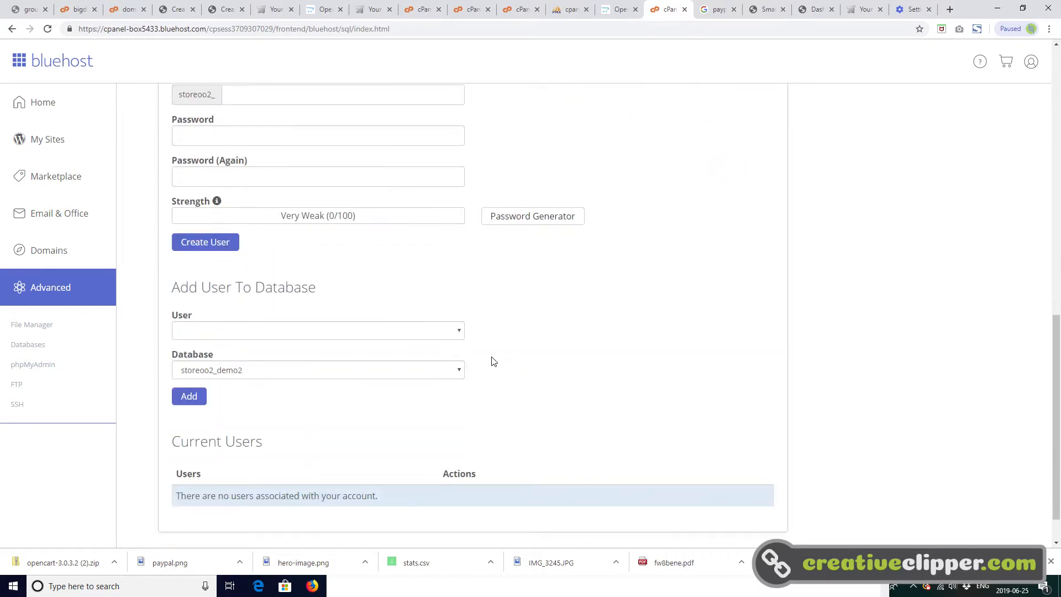
pyautogui.click(310, 336)
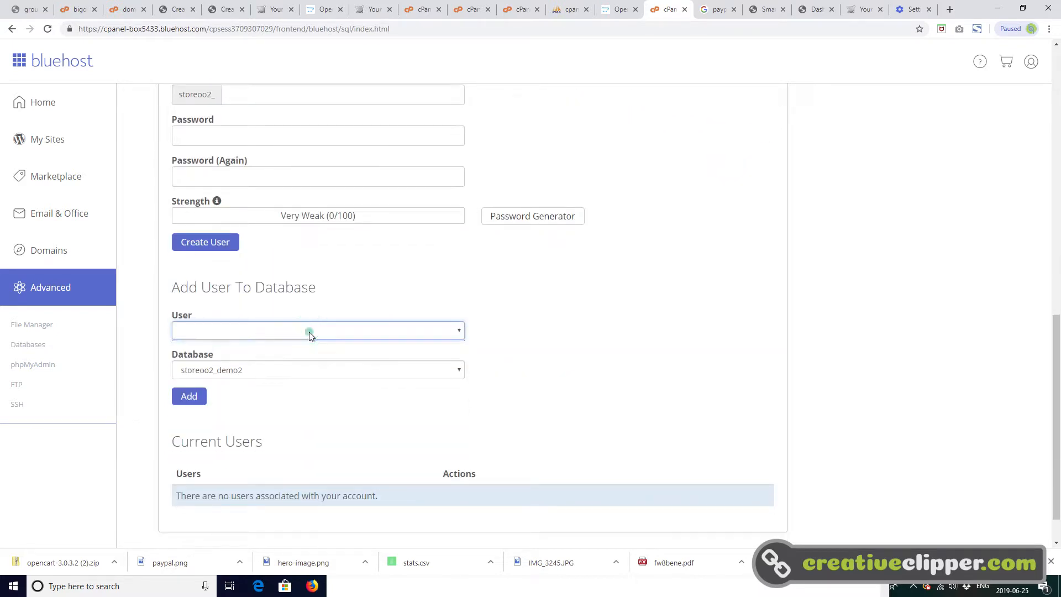
pyautogui.scroll(3, 389, 297)
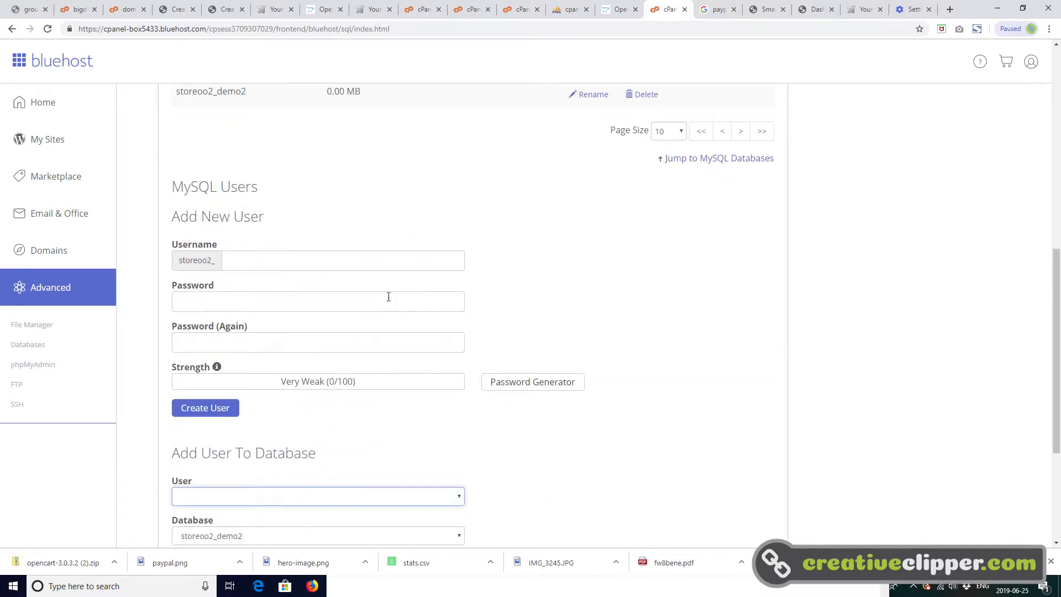
pyautogui.click(263, 259)
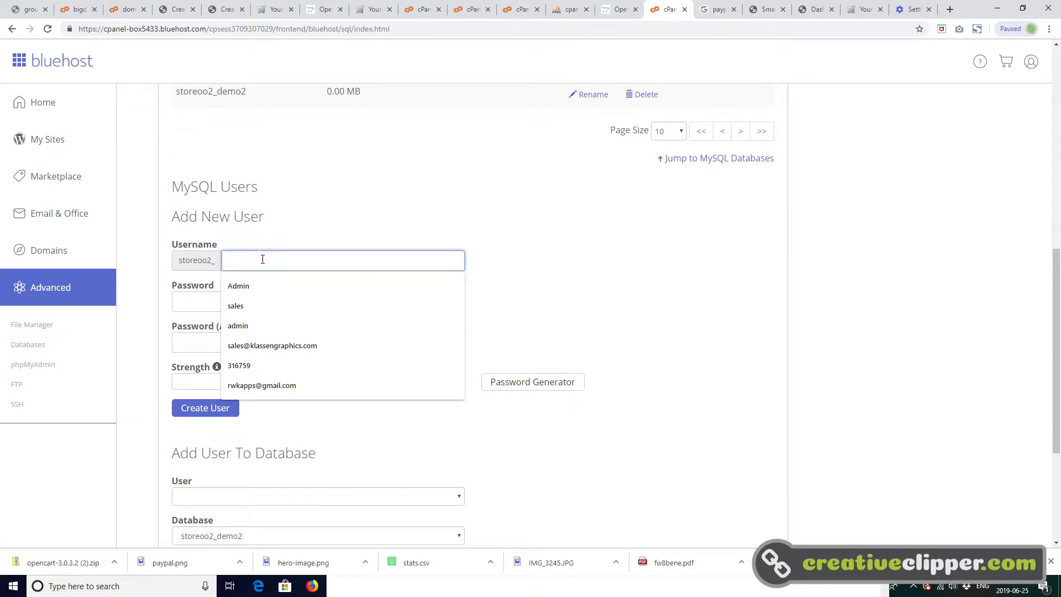
pyautogui.write('randy')
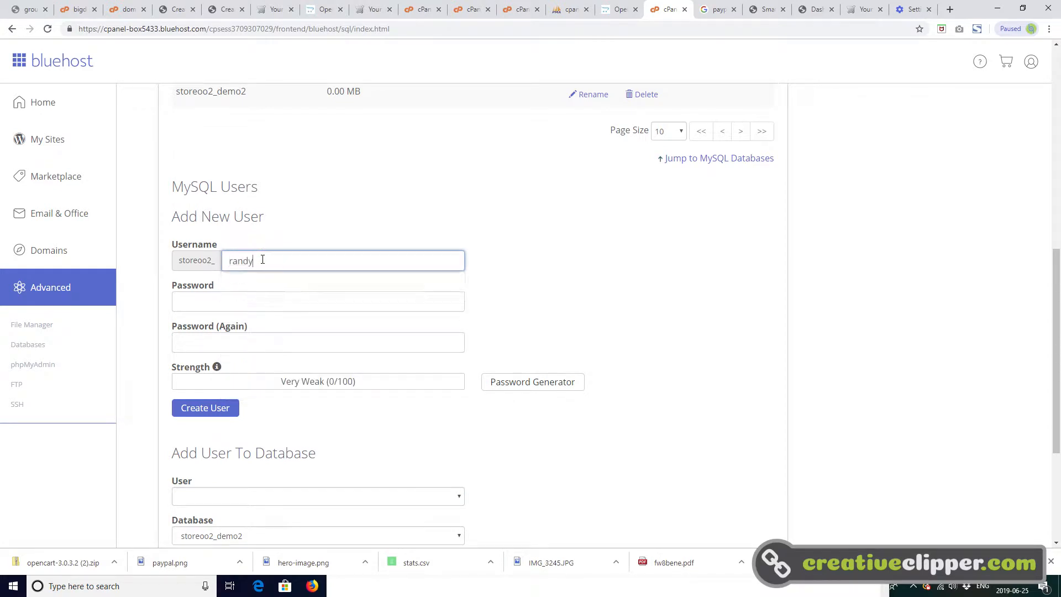
# - Enter and repeat the new MySQL user's password, then create the user
pyautogui.click(264, 301)
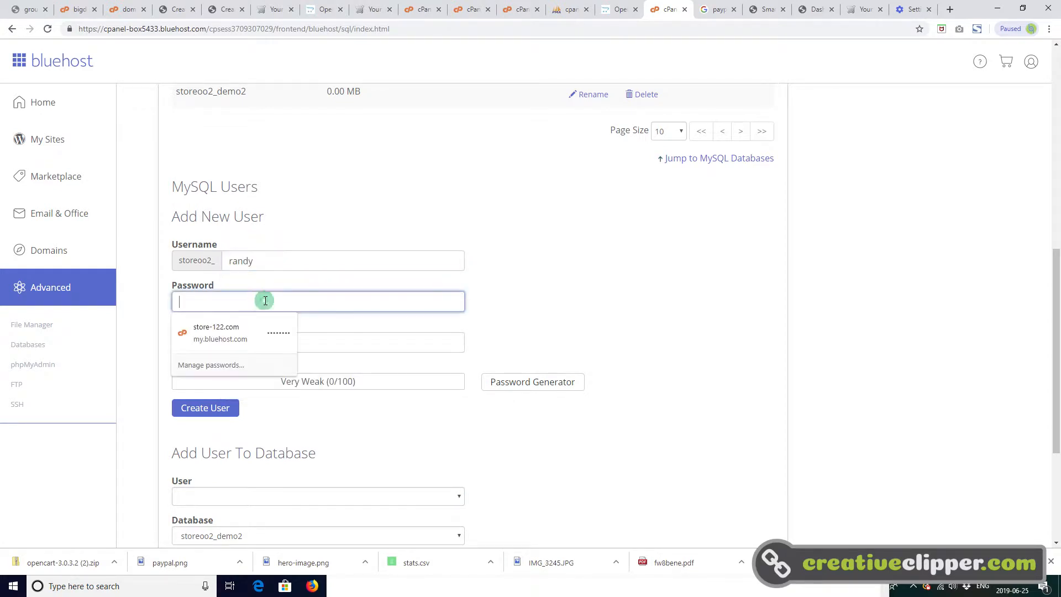
pyautogui.write('****')
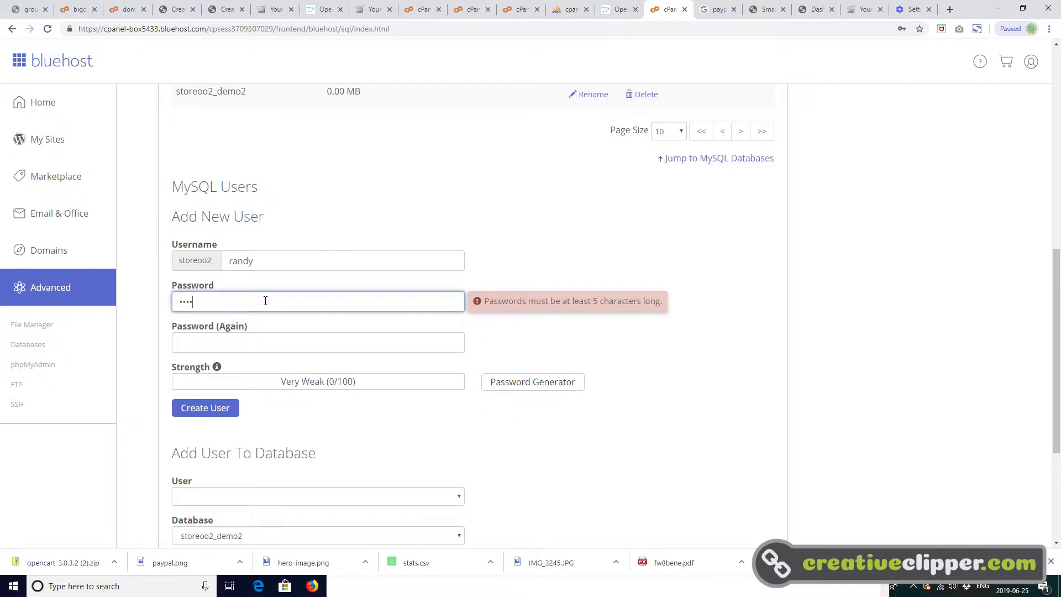
pyautogui.write('**')
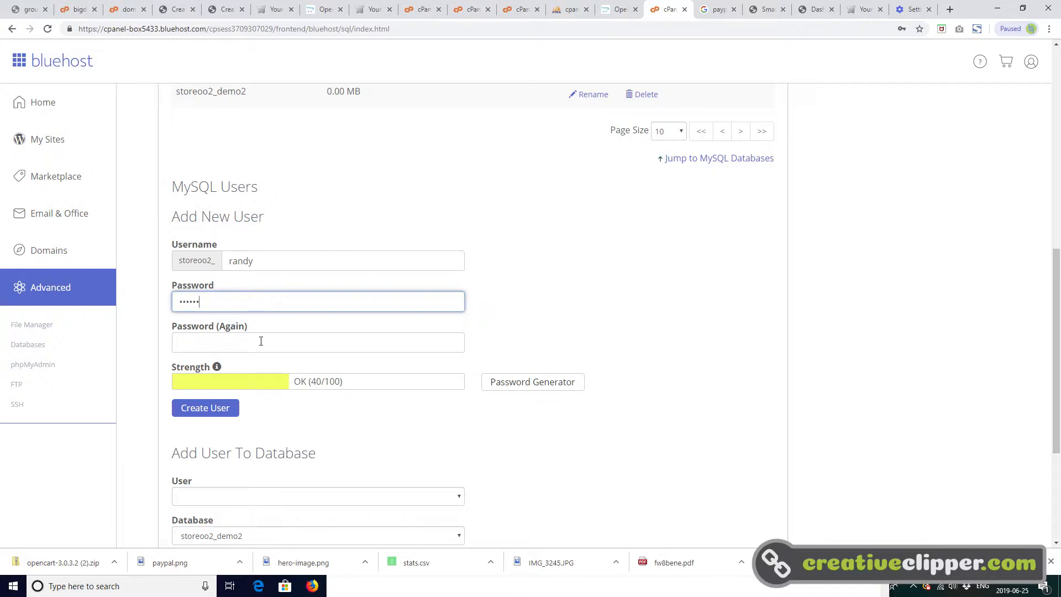
pyautogui.click(261, 341)
pyautogui.write('******')
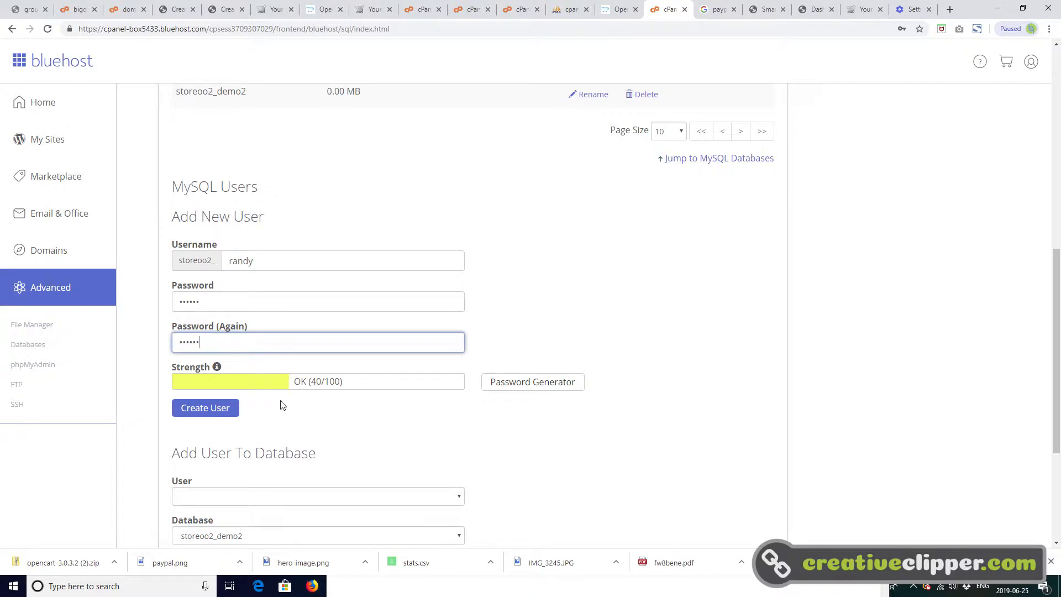
pyautogui.click(230, 408)
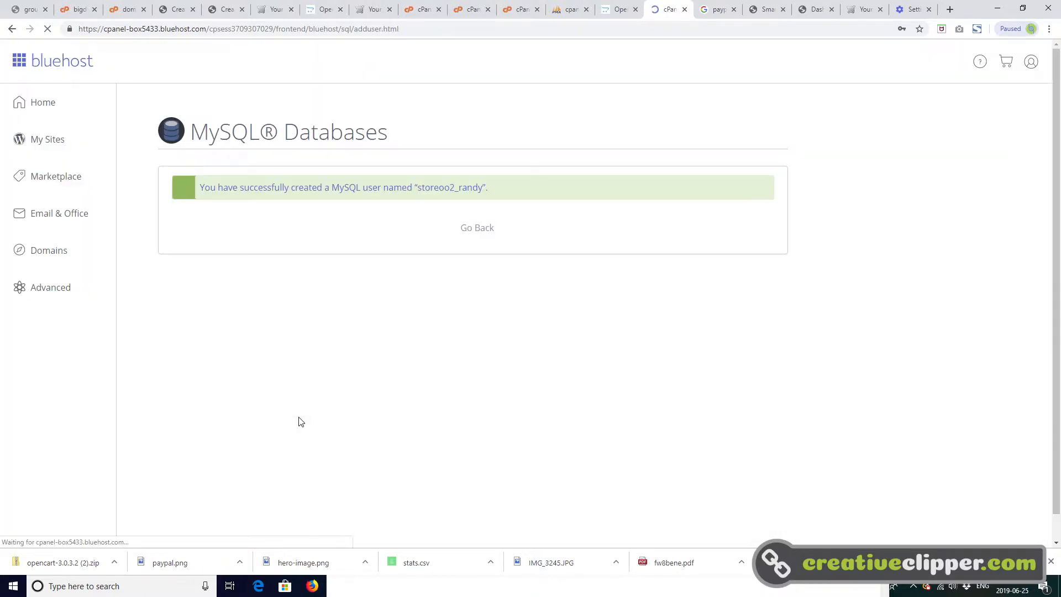
# - Copy the full name of the new MySQL user into the opencartdemo Notepad file and label it "user"
pyautogui.moveTo(483, 187); pyautogui.dragTo(418, 188)
pyautogui.rightClick(434, 190)
pyautogui.click(457, 199)
pyautogui.click(439, 586)
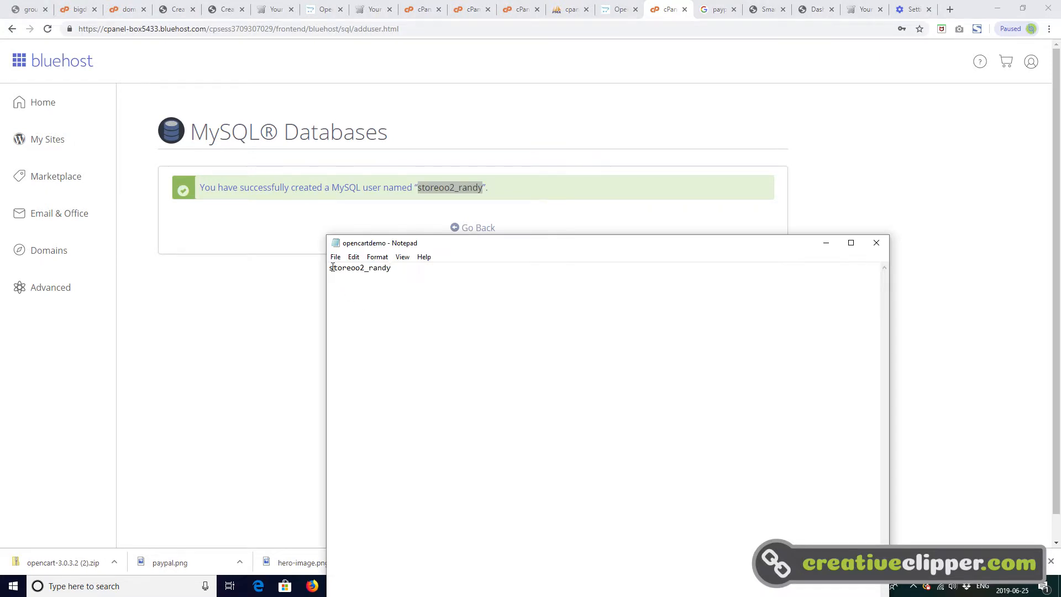
pyautogui.click(332, 267)
pyautogui.write('user')
pyautogui.click(296, 229)
# - Return to the database overview and add the newly created MySQL user to the demo2 database
pyautogui.click(476, 228)
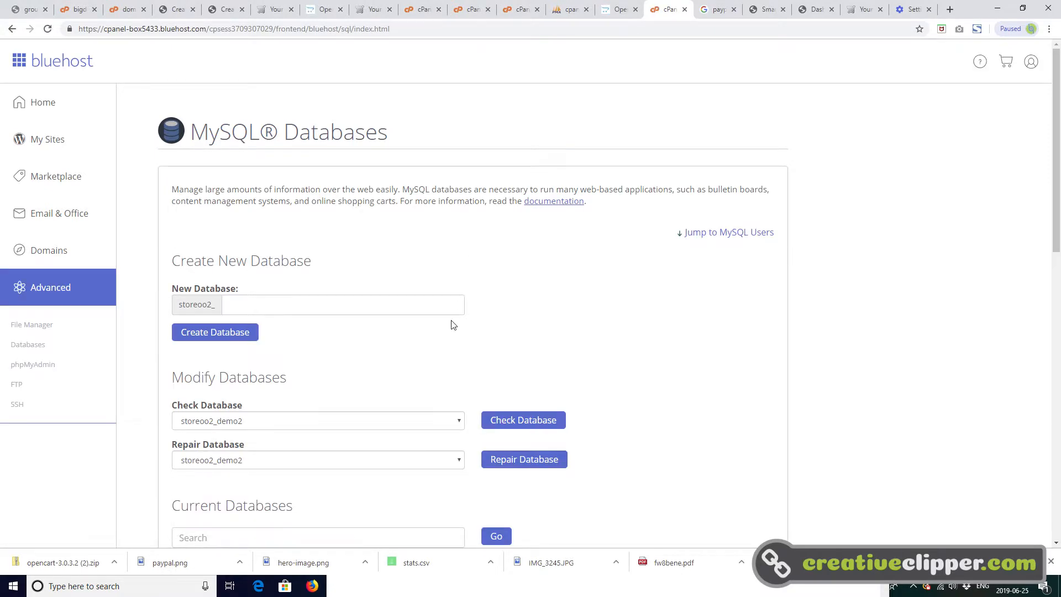
pyautogui.scroll(-5, 308, 413)
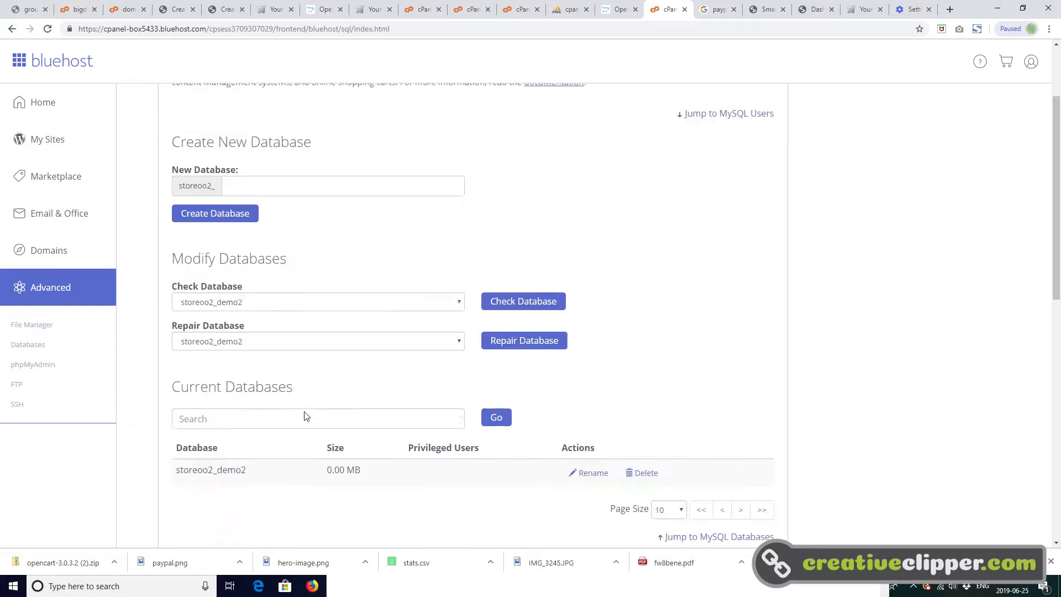
pyautogui.scroll(-4, 308, 416)
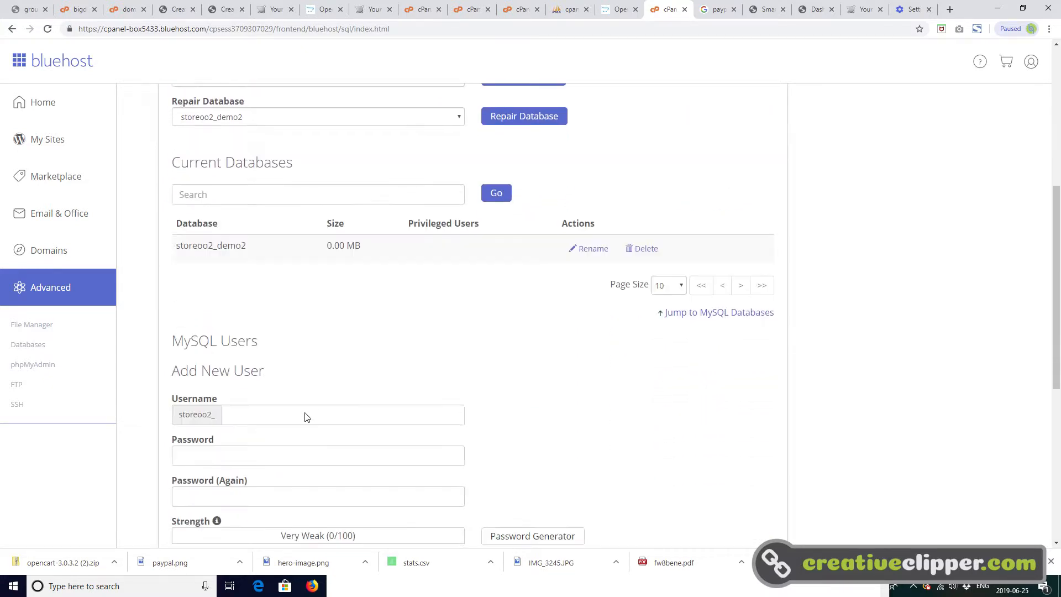
pyautogui.scroll(-1, 300, 304)
pyautogui.scroll(-2, 300, 316)
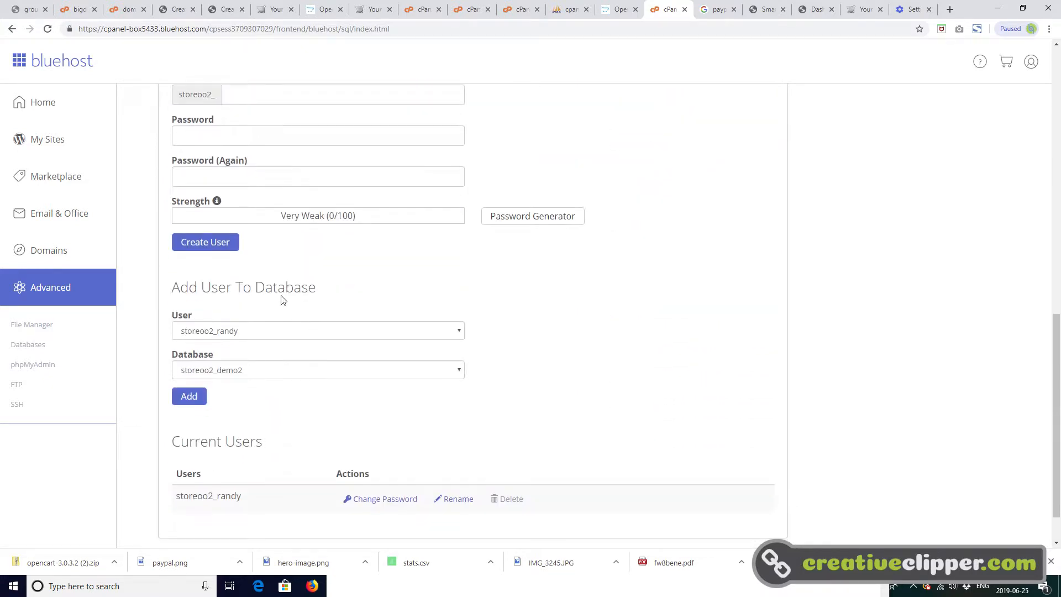
pyautogui.click(279, 334)
pyautogui.click(277, 330)
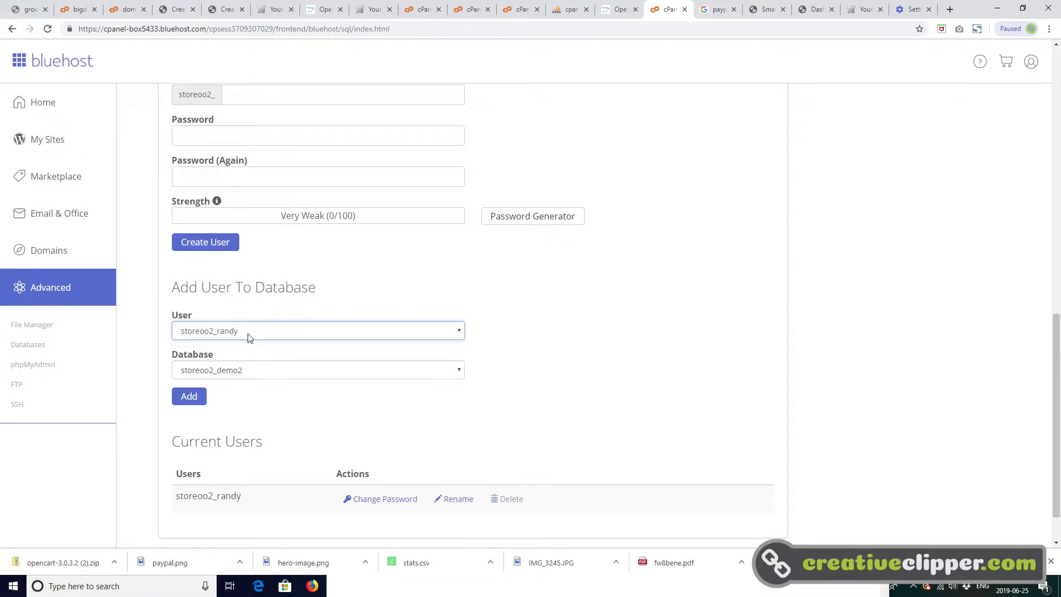
pyautogui.click(266, 371)
pyautogui.click(264, 381)
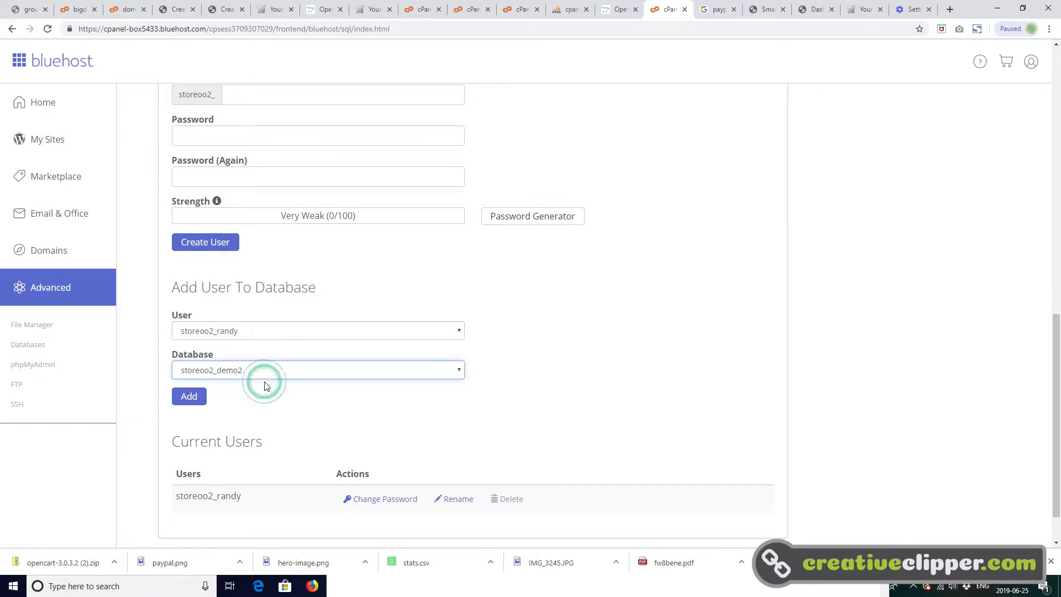
pyautogui.click(194, 398)
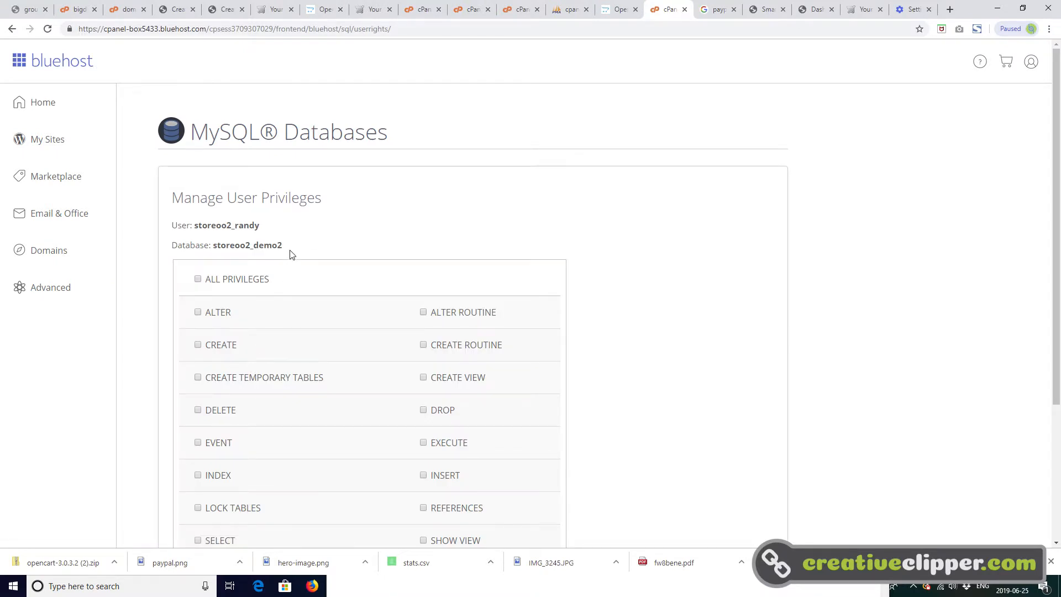
# - Copy the User and Database lines from the user privileges page into the opencartdemo Notepad file below the existing entry
pyautogui.moveTo(287, 246); pyautogui.dragTo(173, 226)
pyautogui.rightClick(185, 224)
pyautogui.click(215, 235)
pyautogui.click(439, 586)
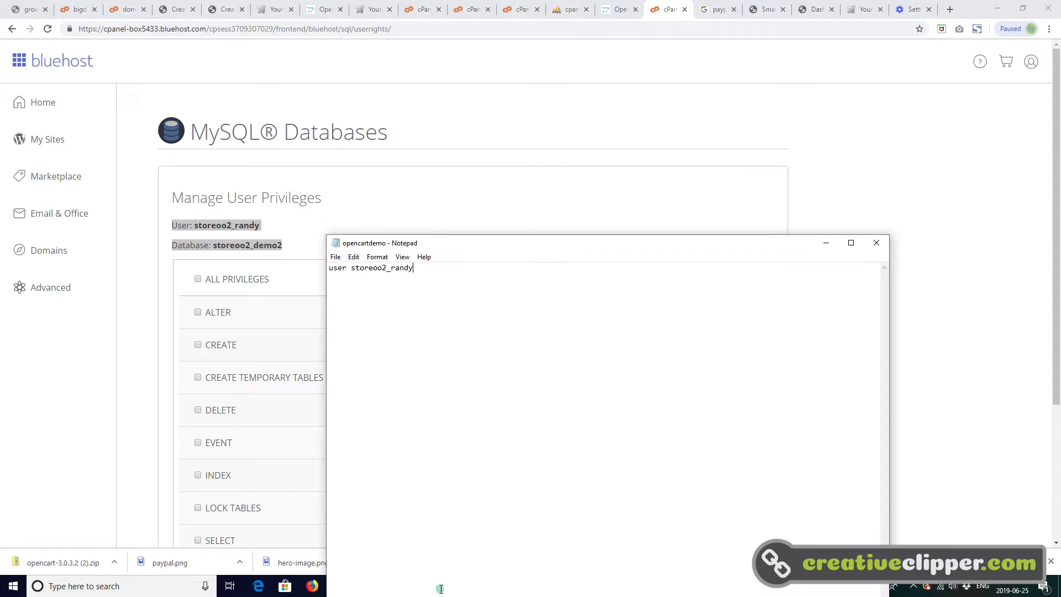
pyautogui.rightClick(372, 286)
pyautogui.click(396, 333)
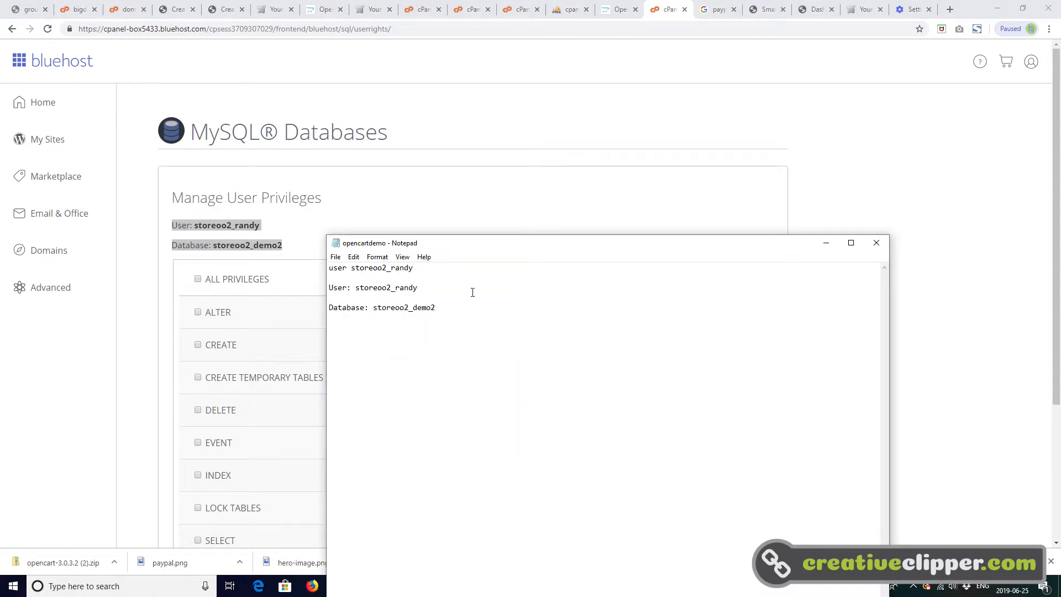
pyautogui.click(450, 198)
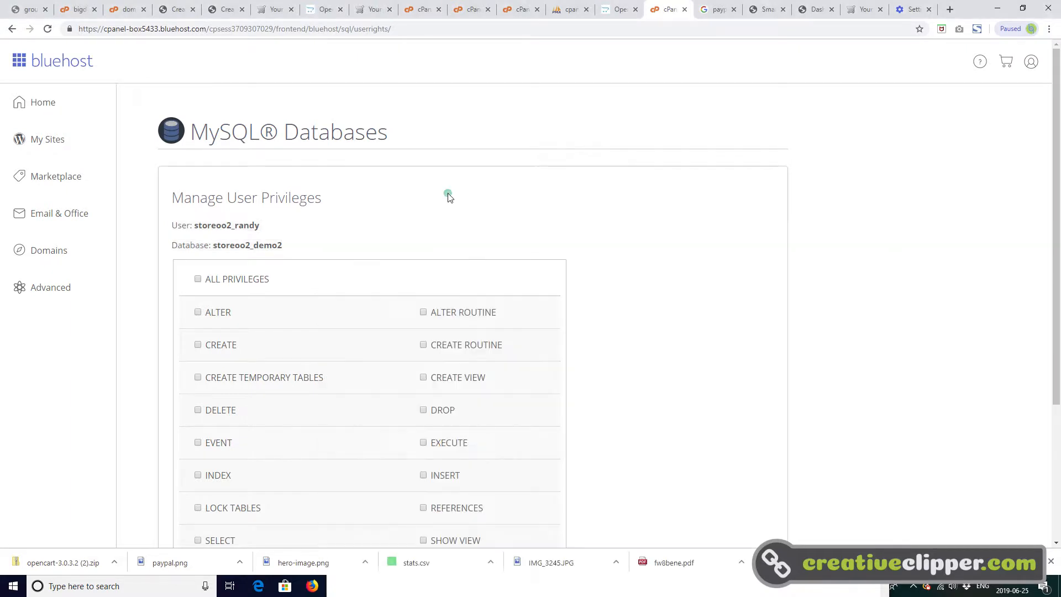
# - Grant the user ALL PRIVILEGES on the demo2 database, save the changes and return to the database overview
pyautogui.click(199, 281)
pyautogui.scroll(-3, 499, 352)
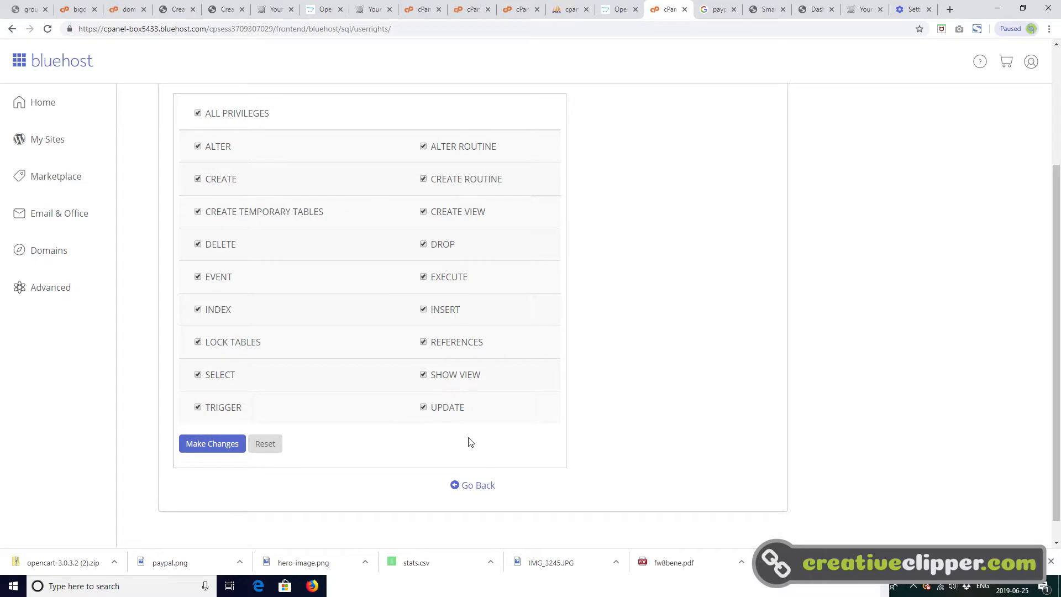
pyautogui.click(225, 449)
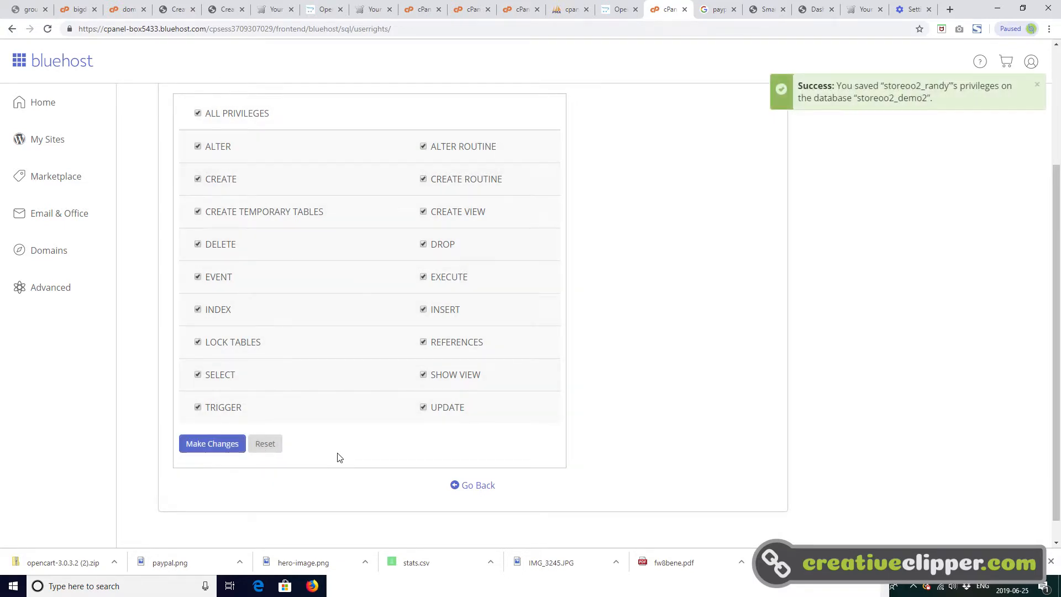
pyautogui.click(478, 490)
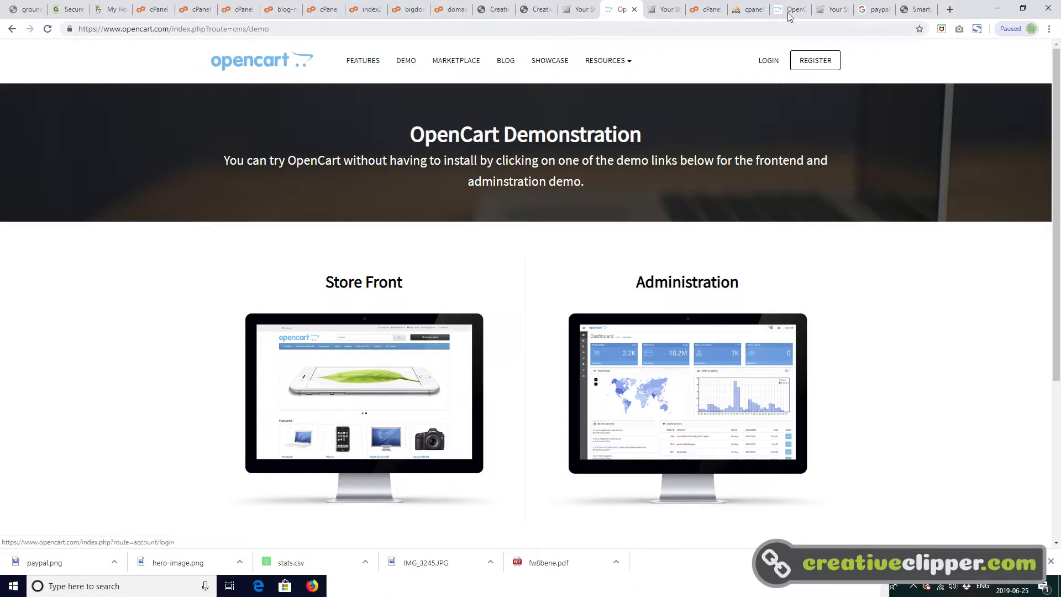
# - Switch to the OpenCart website and start the free self-hosted download of OpenCart 3.0.3.2
pyautogui.click(791, 10)
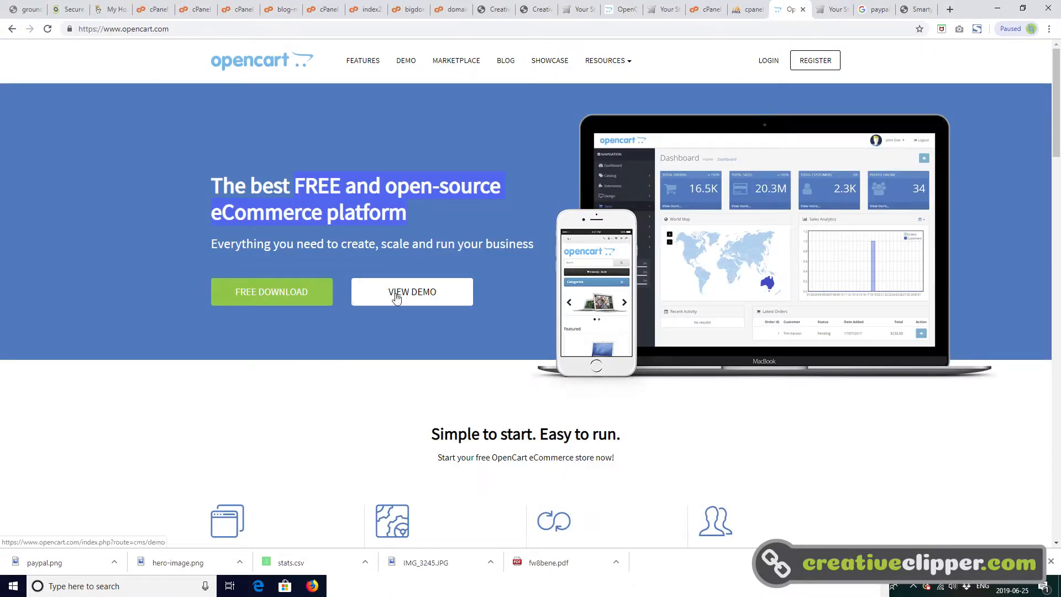
pyautogui.click(293, 293)
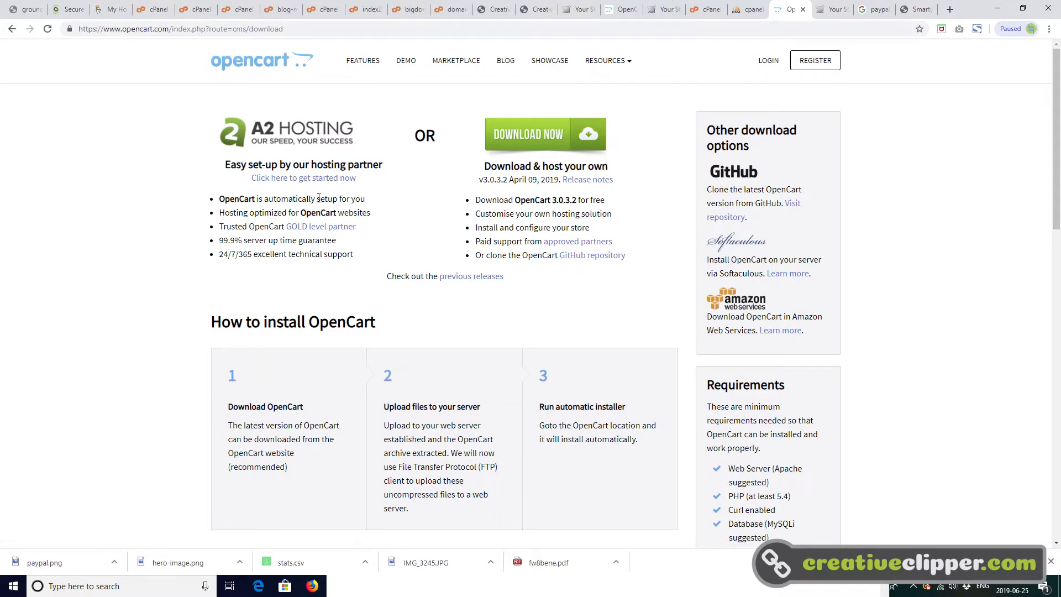
pyautogui.click(516, 138)
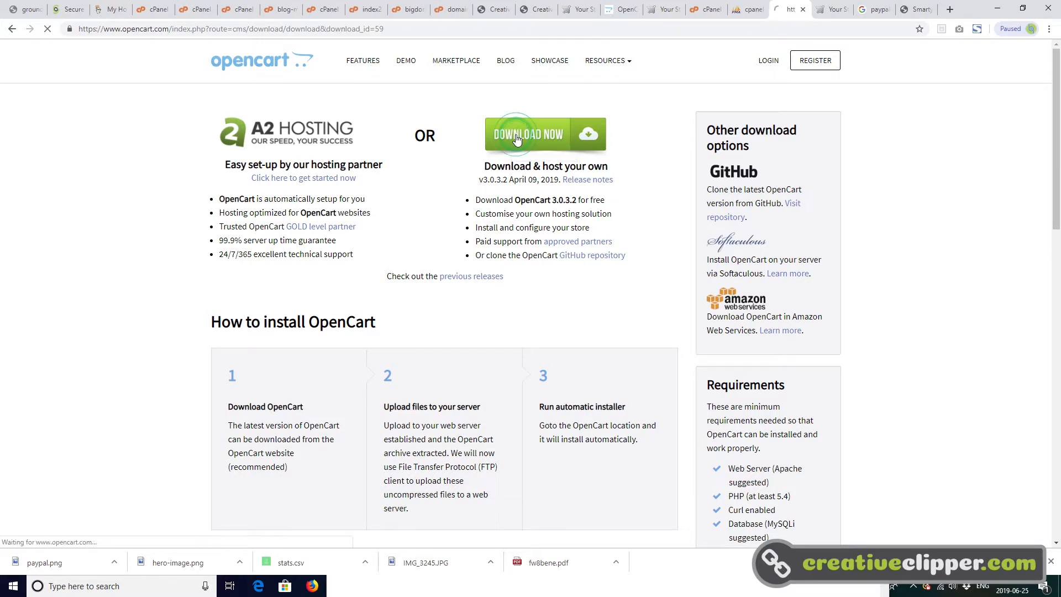
# - Switch back to the Bluehost cPanel, launch its File Manager and open the public_html folder
pyautogui.scroll(-1, 440, 455)
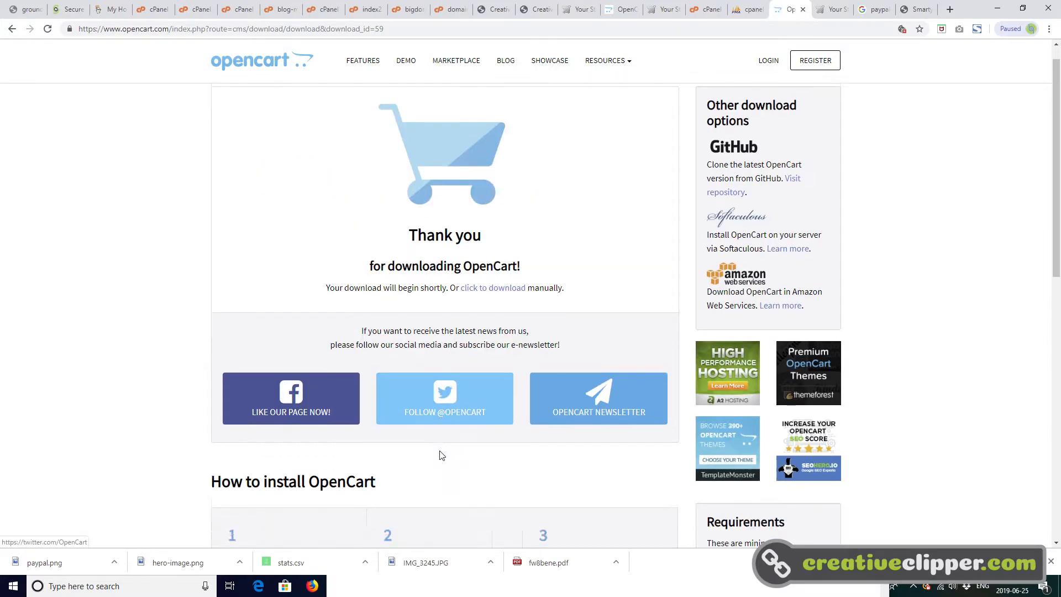
pyautogui.scroll(-3, 441, 455)
pyautogui.scroll(4, 451, 410)
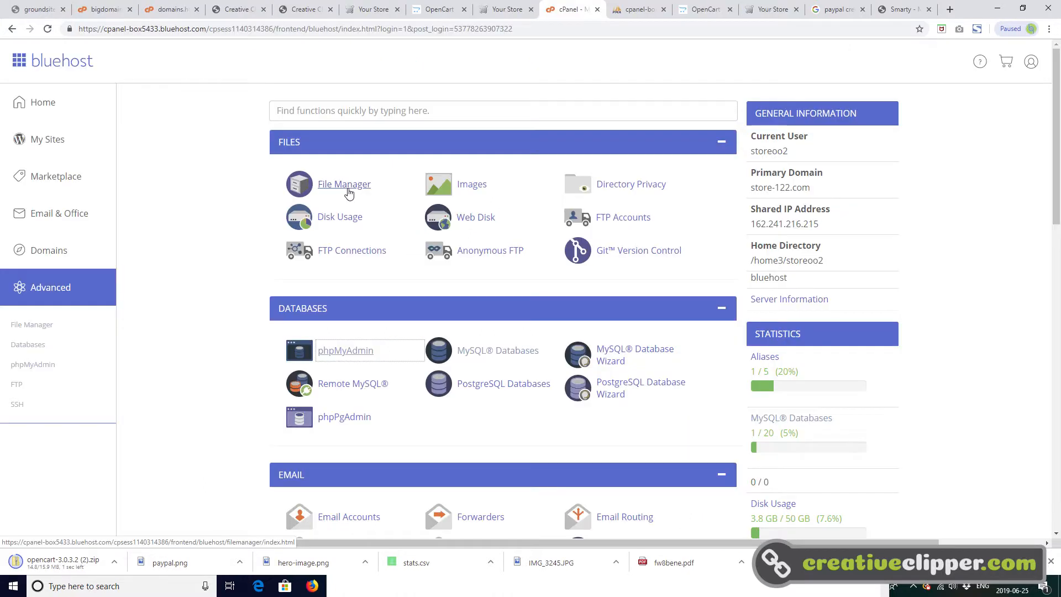
pyautogui.click(347, 188)
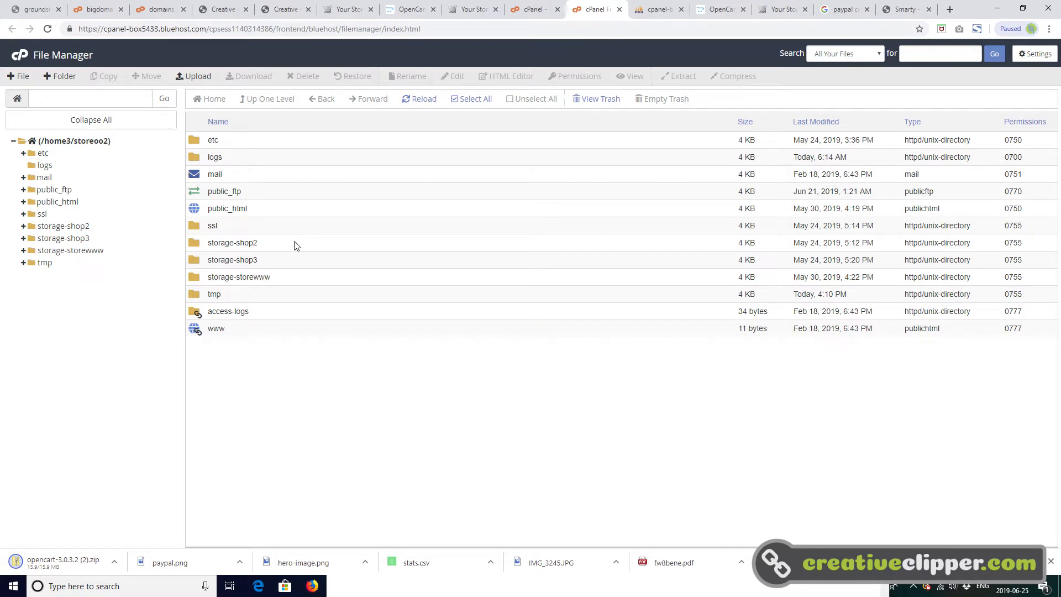
pyautogui.click(274, 211)
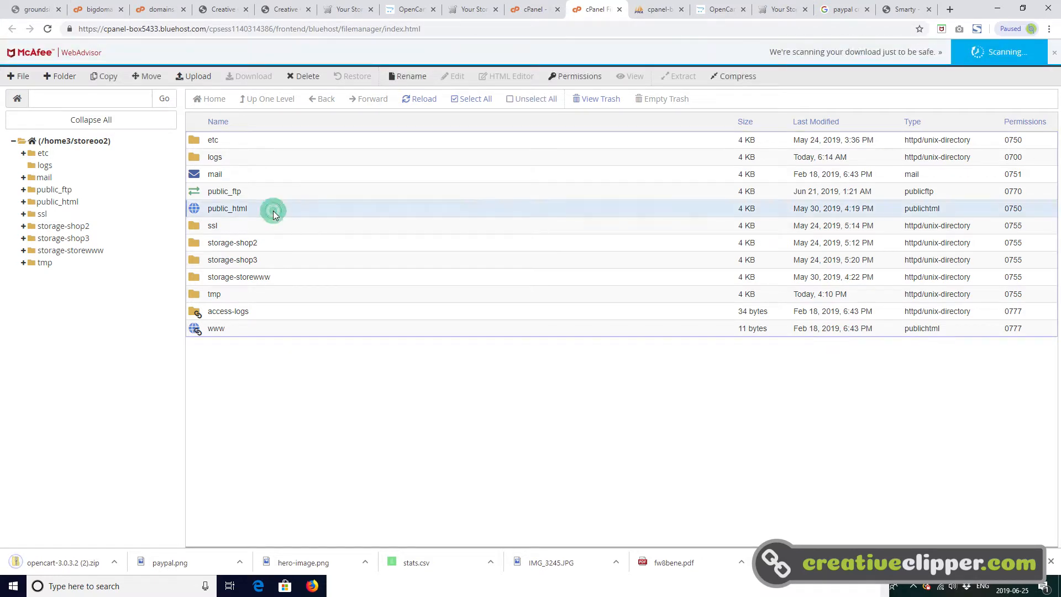
pyautogui.doubleClick(273, 211)
# - Move the demo1 folder inside public_html to the trash
pyautogui.click(263, 145)
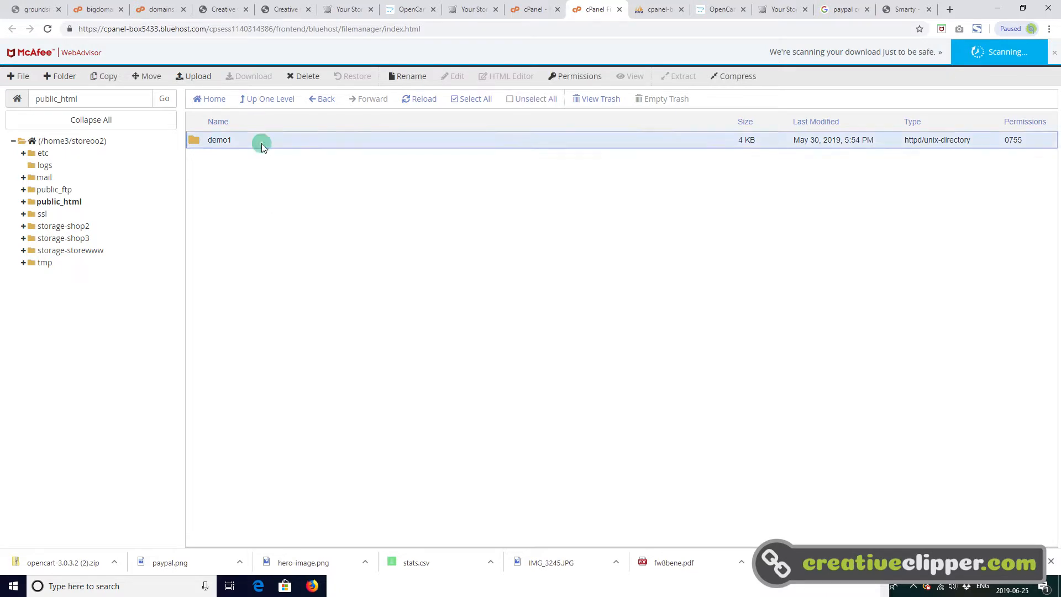
pyautogui.rightClick(263, 144)
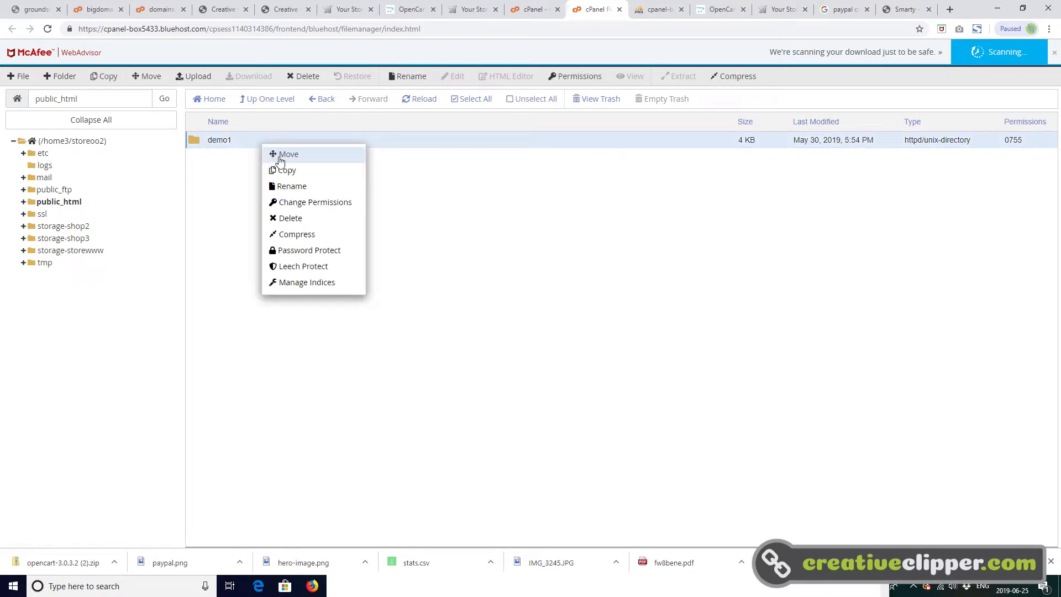
pyautogui.click(304, 219)
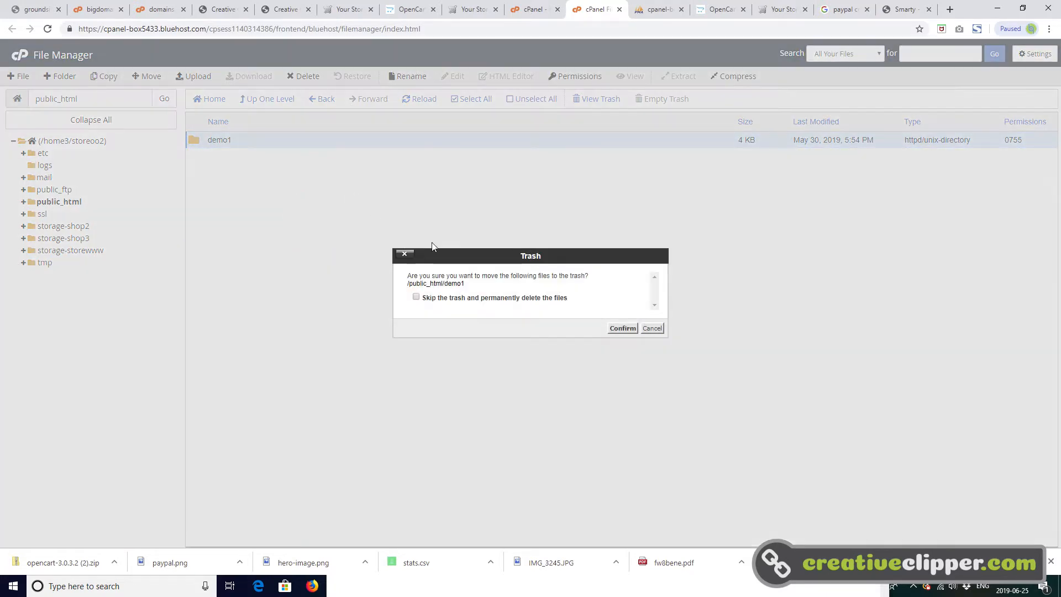
pyautogui.click(623, 328)
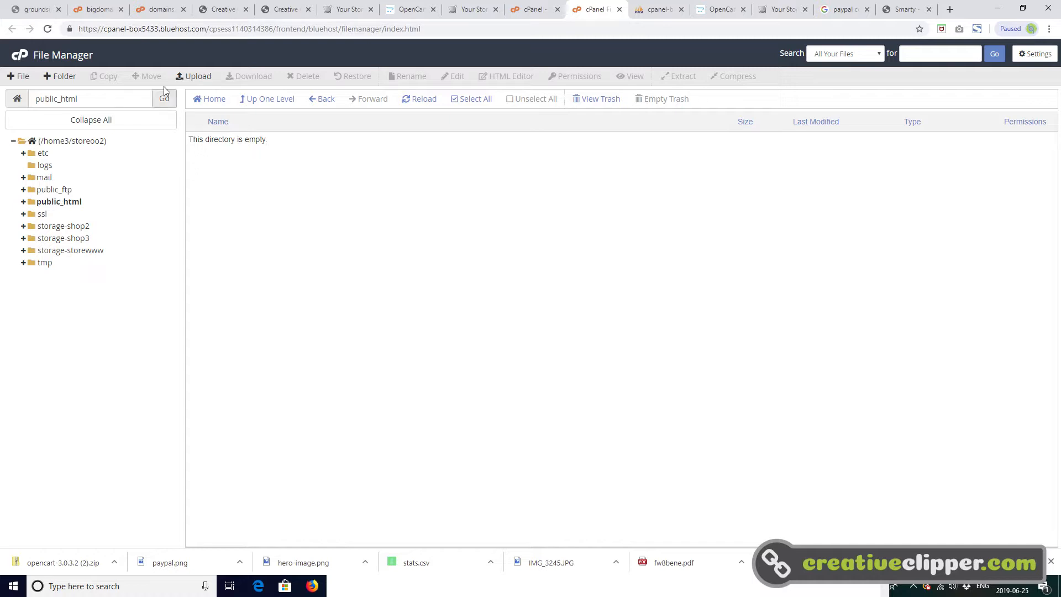
# - Upload opencart-3.0.3.2 (2).zip from the Downloads folder to public_html and refresh the folder's file list
pyautogui.click(195, 80)
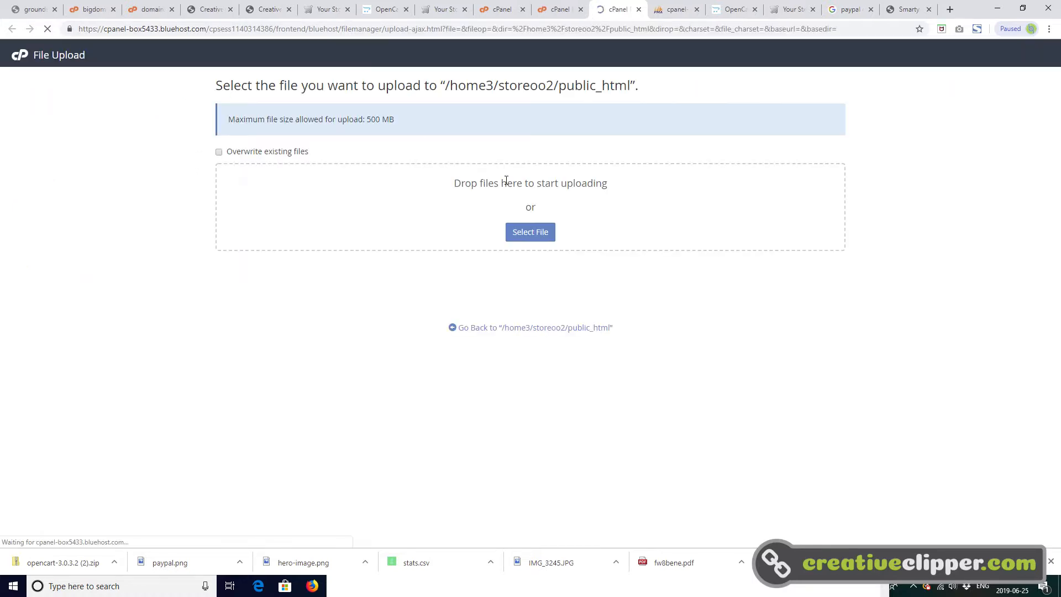
pyautogui.click(540, 236)
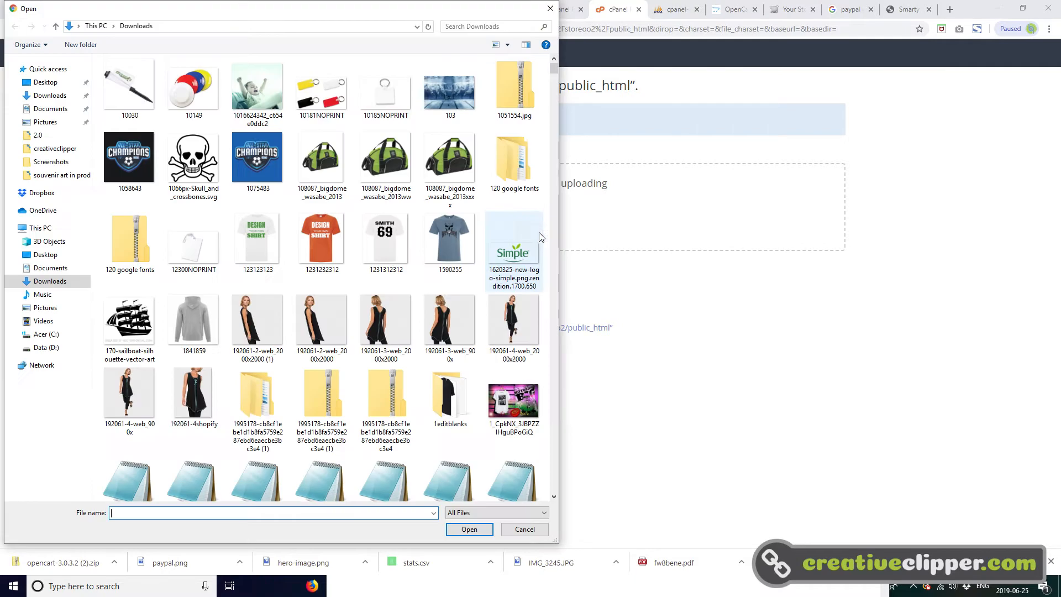
pyautogui.moveTo(555, 69); pyautogui.dragTo(557, 491)
pyautogui.doubleClick(195, 462)
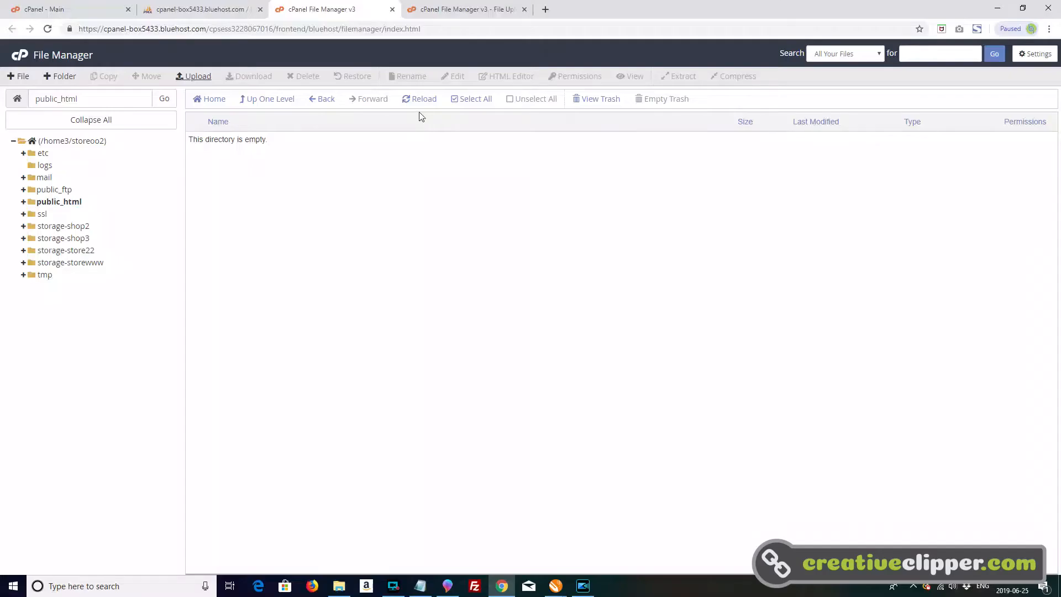
pyautogui.click(417, 103)
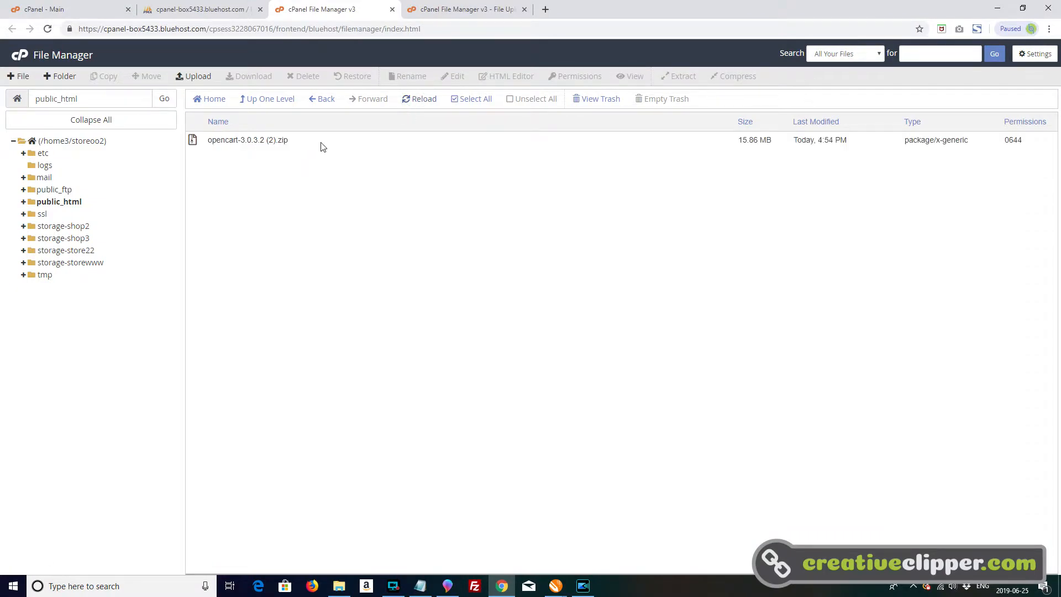
# - Extract opencart-3.0.3.2 (2).zip into /public_html and dismiss the extraction results
pyautogui.click(322, 142)
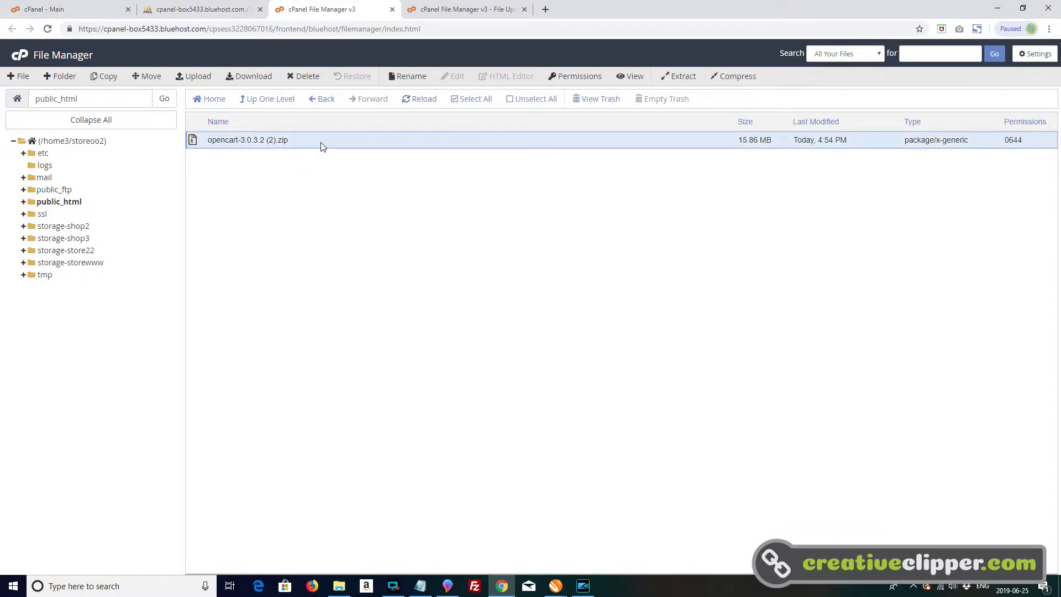
pyautogui.rightClick(321, 143)
pyautogui.click(363, 266)
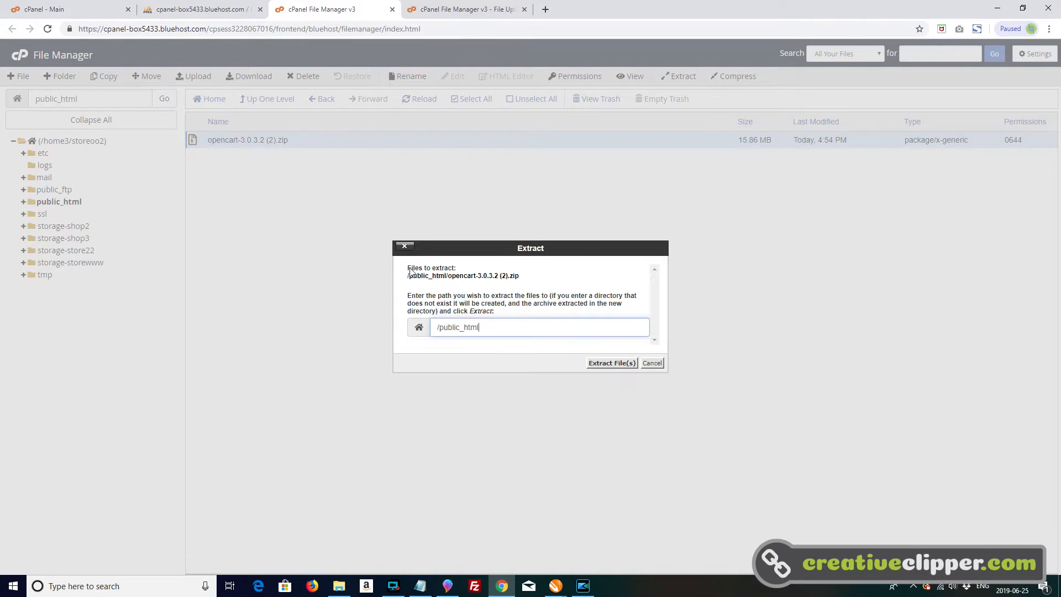
pyautogui.click(610, 364)
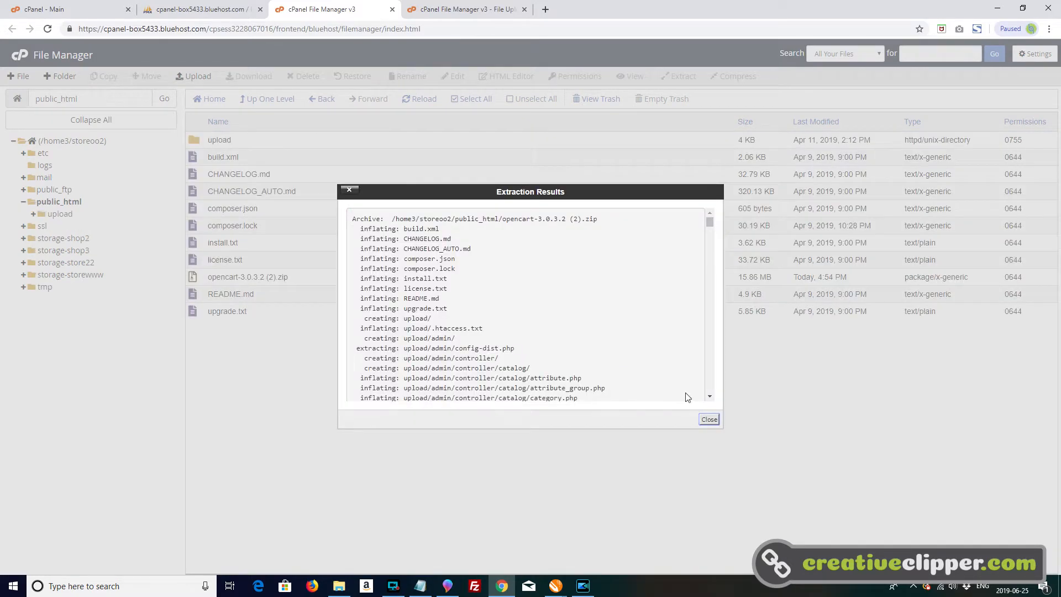
pyautogui.click(712, 423)
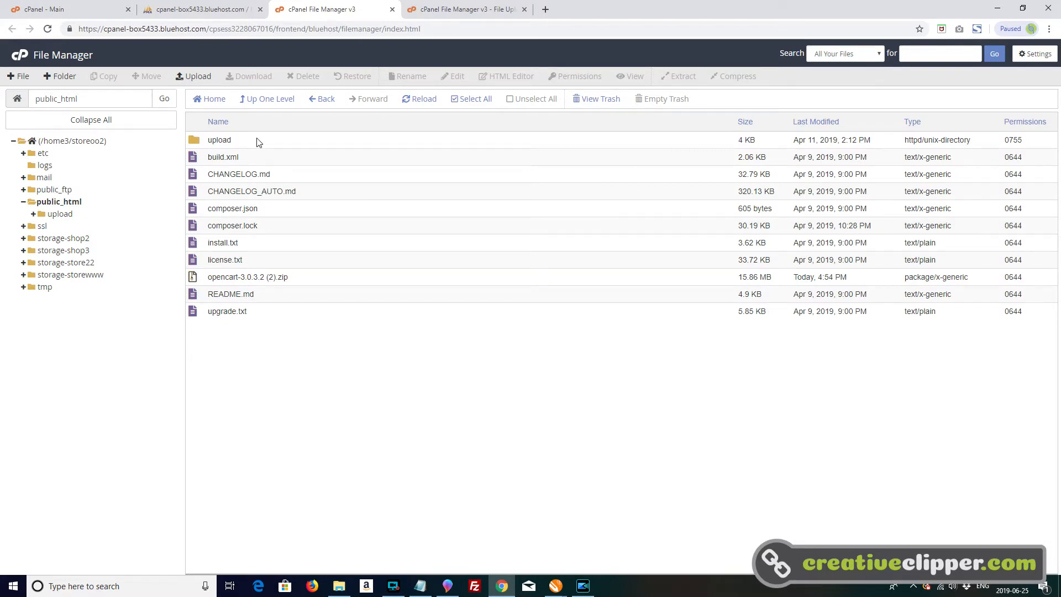
# - Move all files in public_html from build.xml through upgrade.txt to the trash, keeping only the upload folder
pyautogui.click(268, 155)
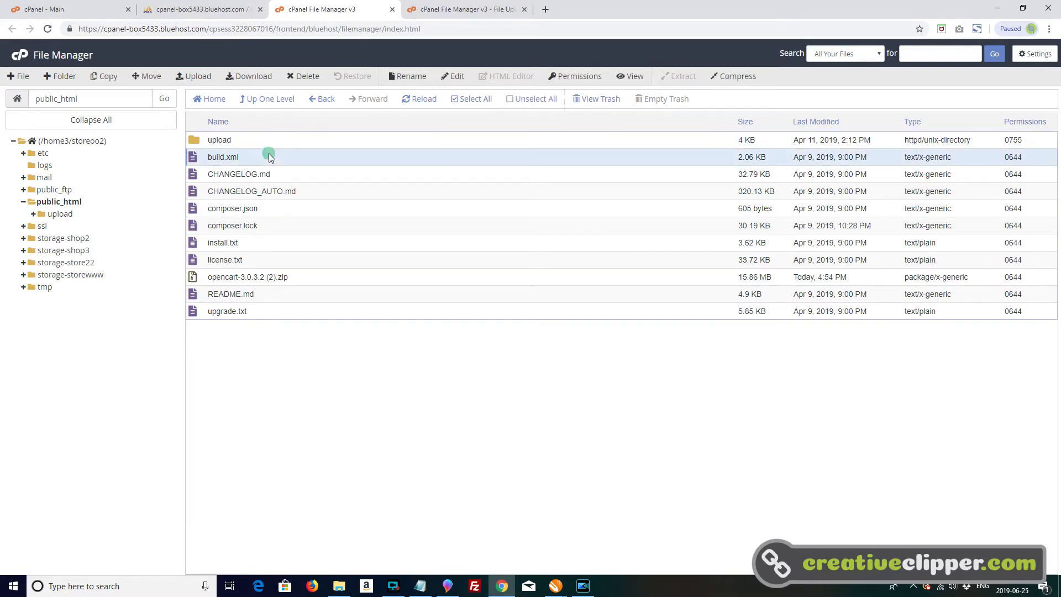
pyautogui.keyDown('shift'); pyautogui.click(316, 311); pyautogui.keyUp('shift')
pyautogui.rightClick(317, 307)
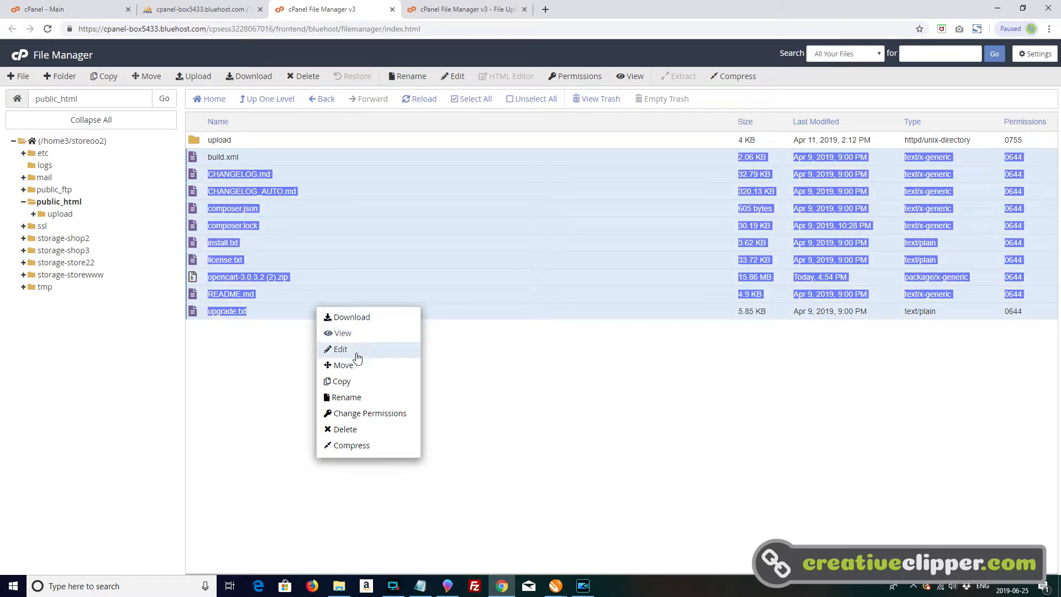
pyautogui.click(346, 430)
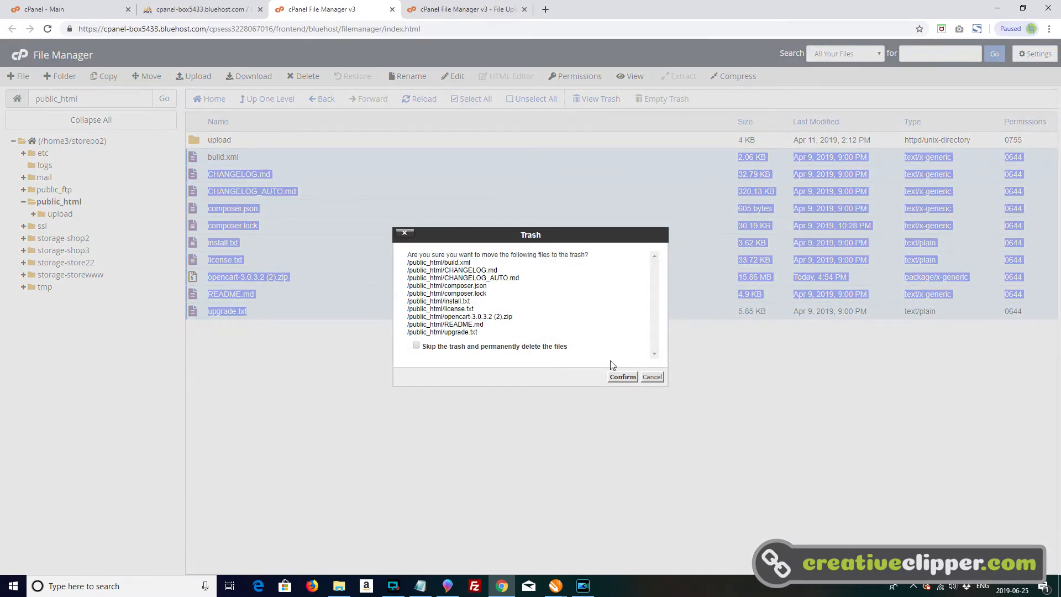
pyautogui.click(630, 380)
# - Move the entire contents of the upload folder, from admin through php.ini, to /public_html/
pyautogui.doubleClick(249, 140)
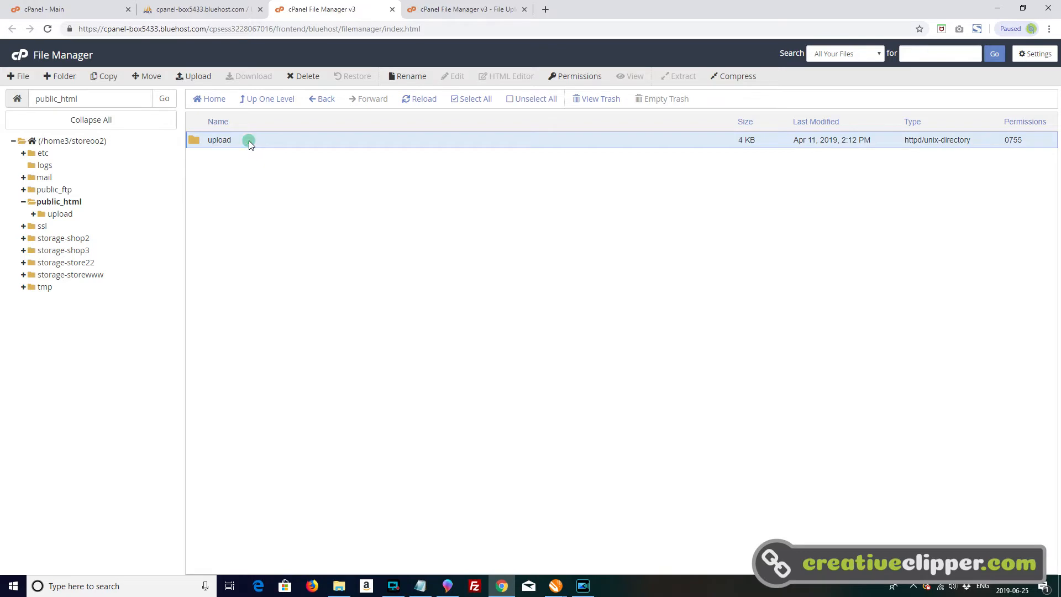
pyautogui.click(254, 140)
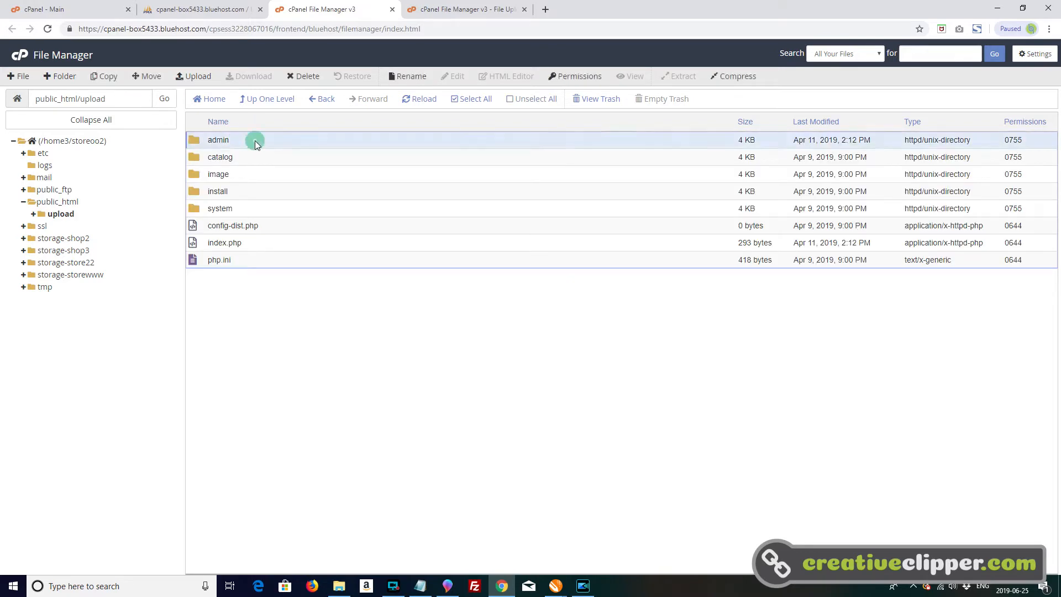
pyautogui.keyDown('shift'); pyautogui.click(290, 260); pyautogui.keyUp('shift')
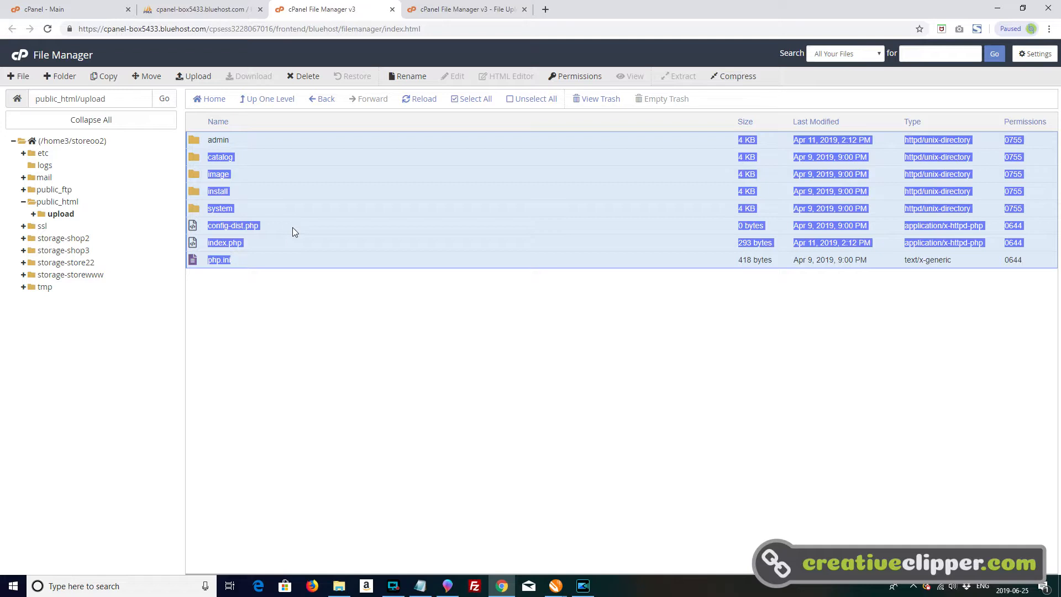
pyautogui.rightClick(295, 231)
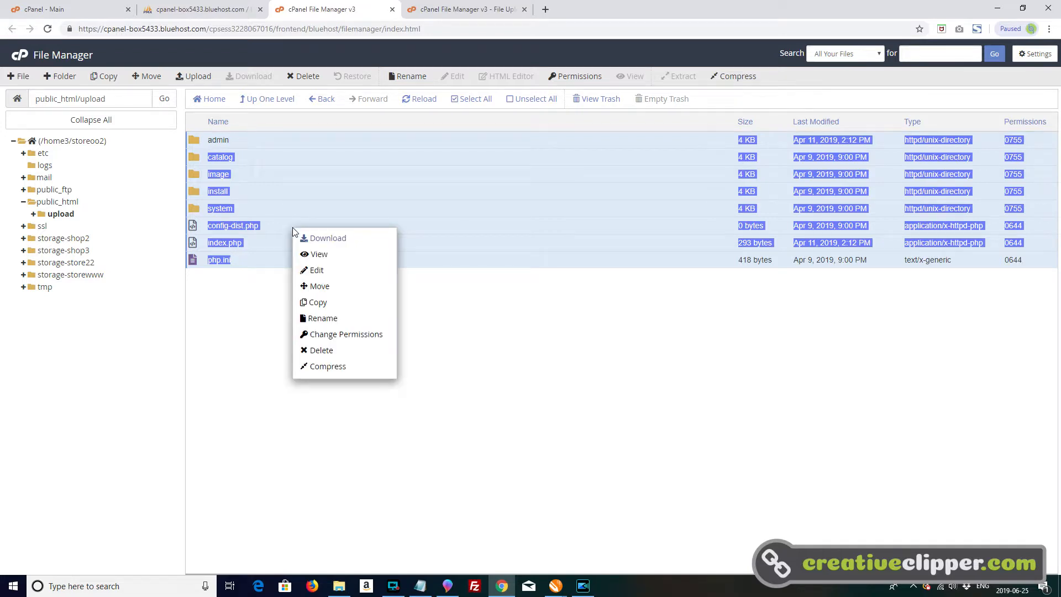
pyautogui.click(321, 286)
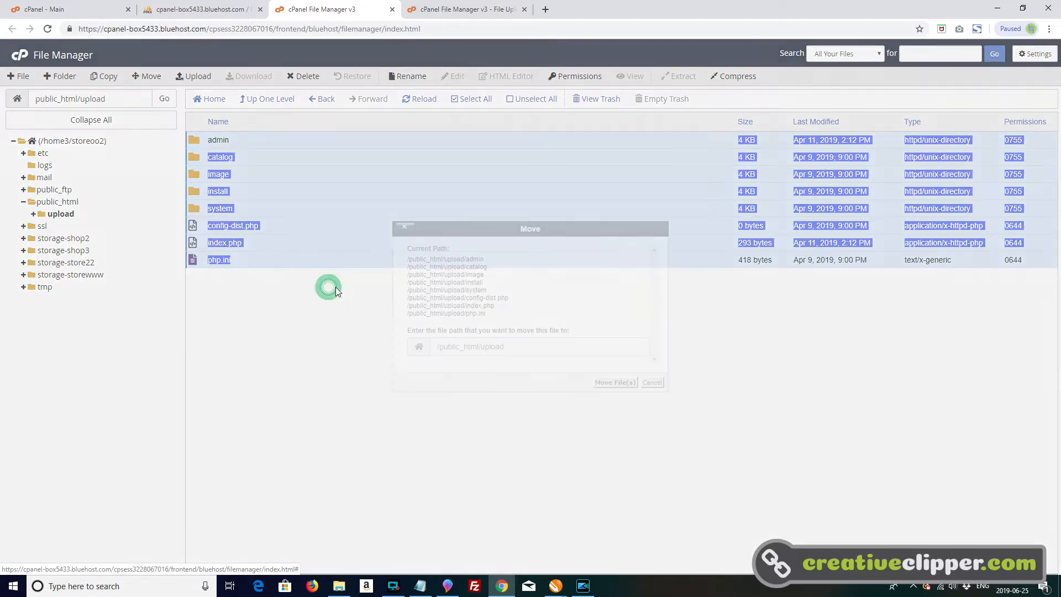
pyautogui.moveTo(511, 342); pyautogui.dragTo(484, 346)
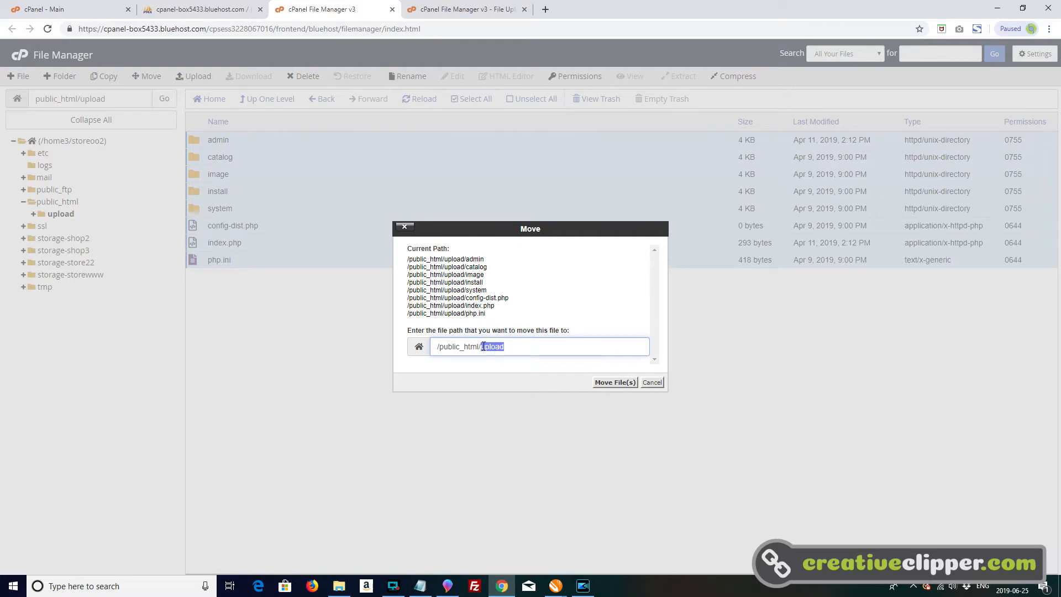
pyautogui.press('BackSpace')
pyautogui.click(614, 383)
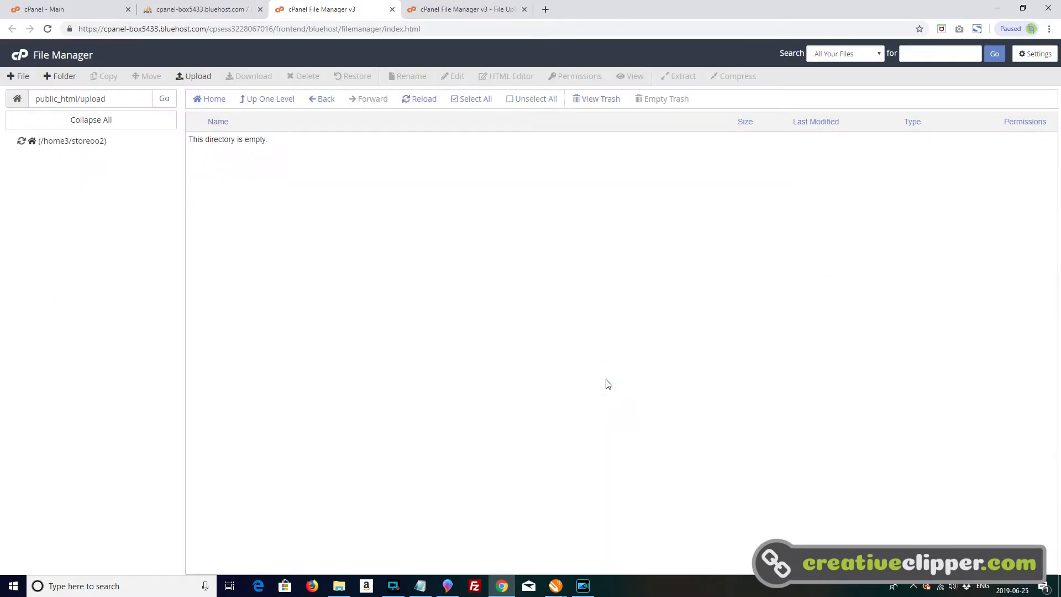
# - Go back up to public_html and rename config-dist.php as config.php
pyautogui.click(265, 100)
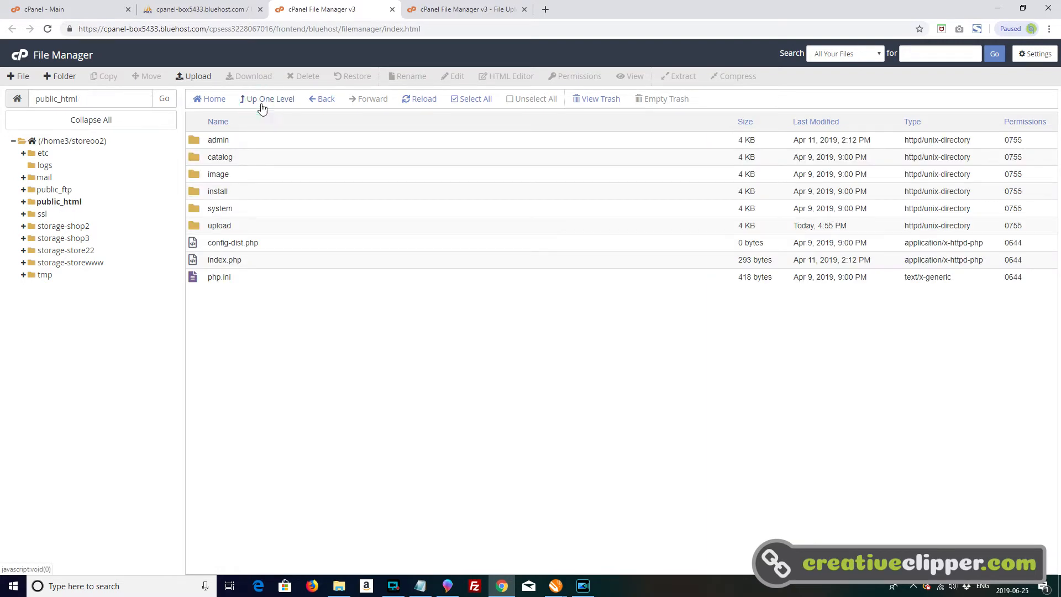
pyautogui.click(283, 247)
pyautogui.rightClick(283, 247)
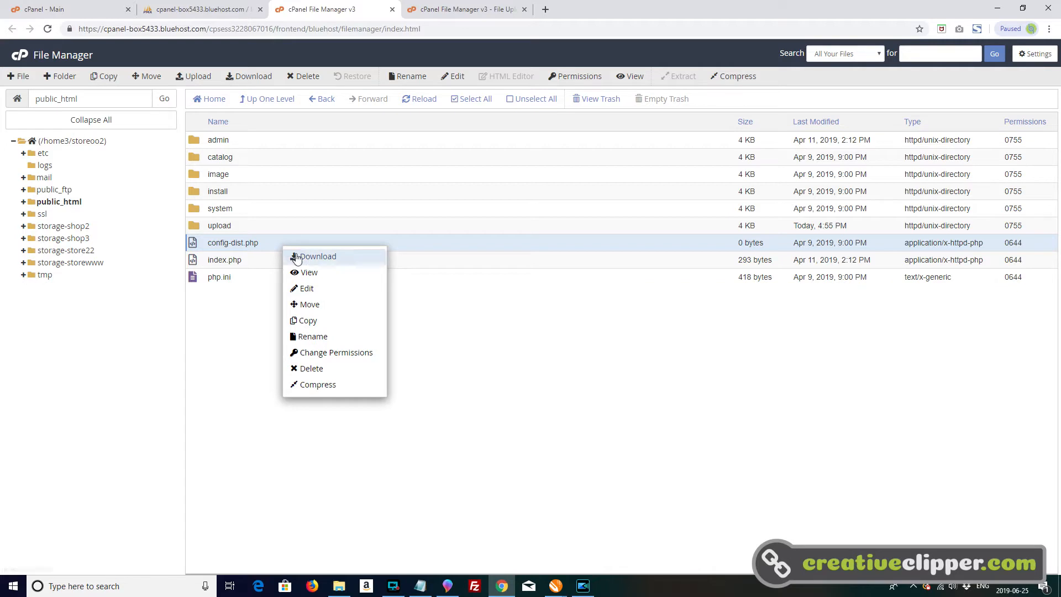
pyautogui.click(324, 339)
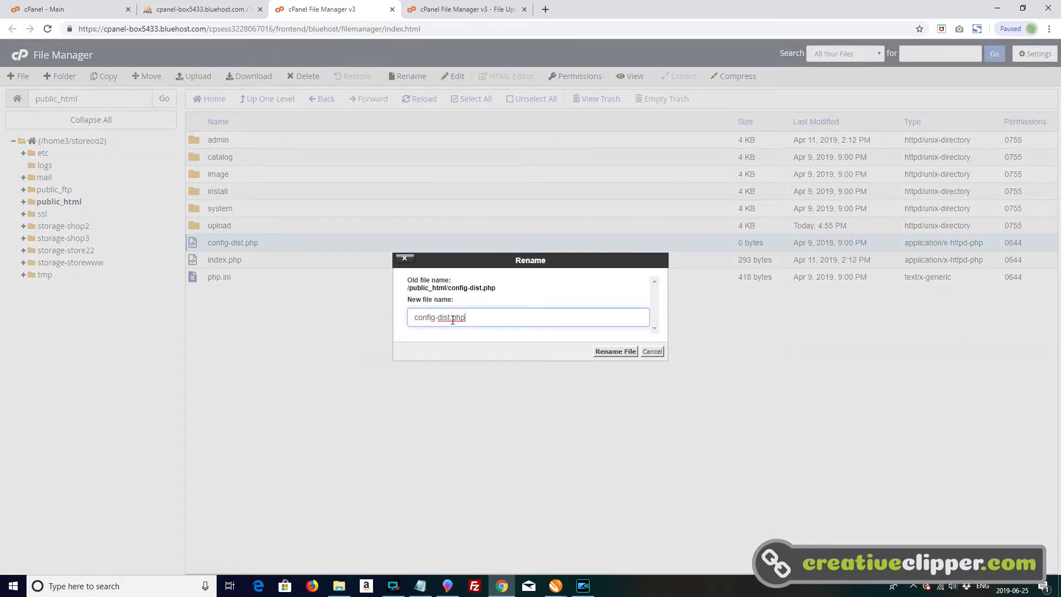
pyautogui.moveTo(452, 317); pyautogui.dragTo(438, 318)
pyautogui.press('BackSpace')
pyautogui.click(611, 351)
# - Rename config-dist.php in the admin folder as config.php and return to public_html
pyautogui.doubleClick(268, 140)
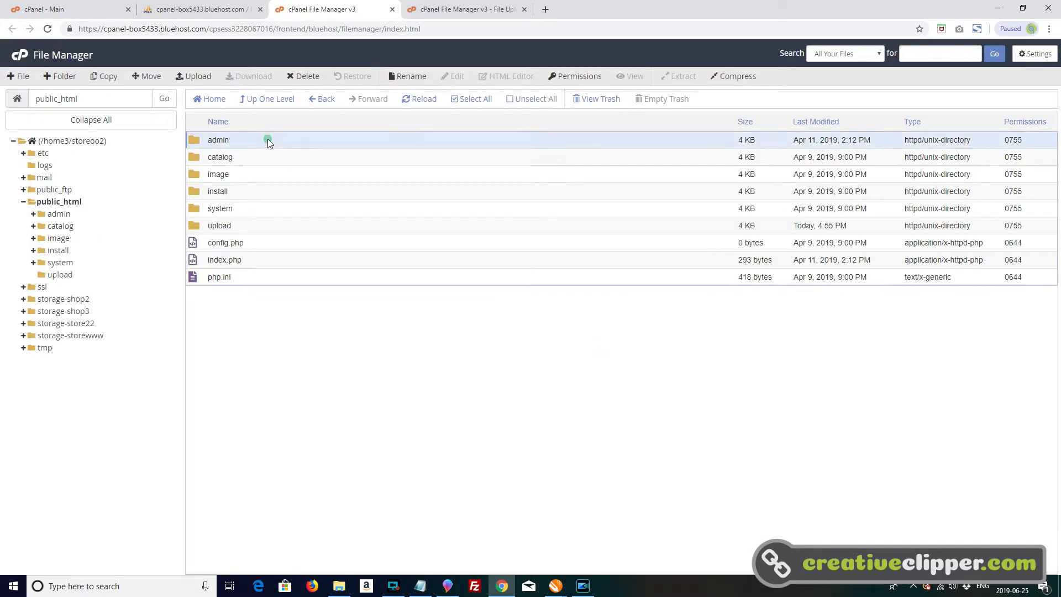
pyautogui.rightClick(293, 209)
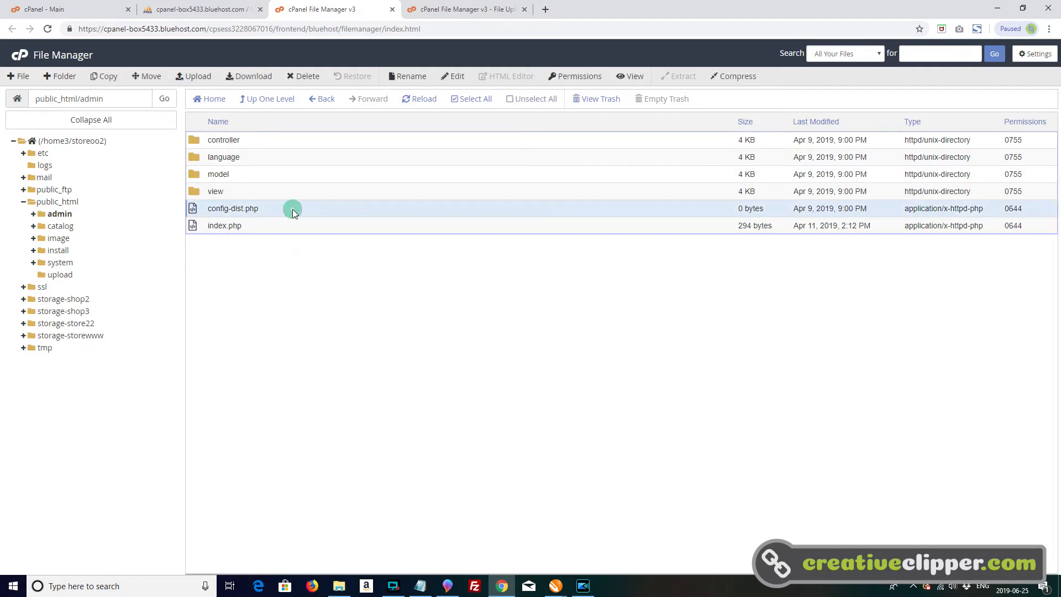
pyautogui.click(324, 300)
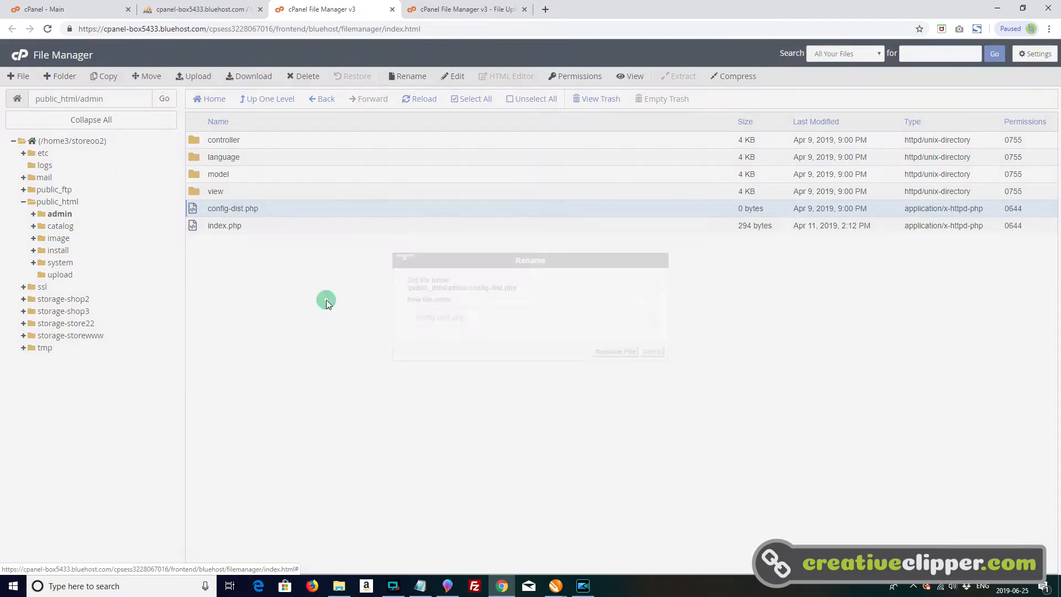
pyautogui.moveTo(450, 315); pyautogui.dragTo(435, 318)
pyautogui.press('BackSpace')
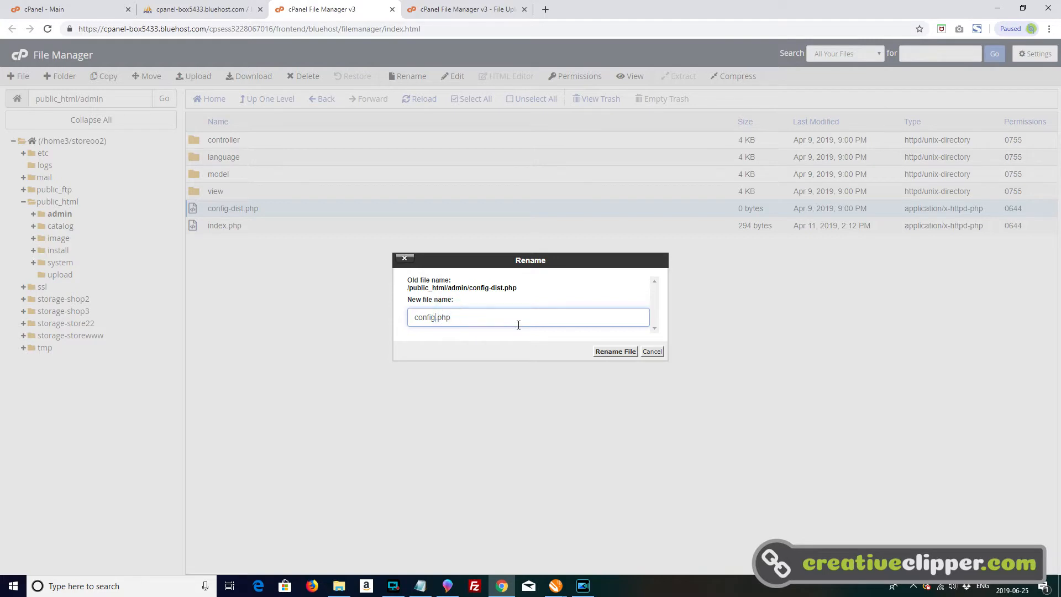
pyautogui.click(613, 352)
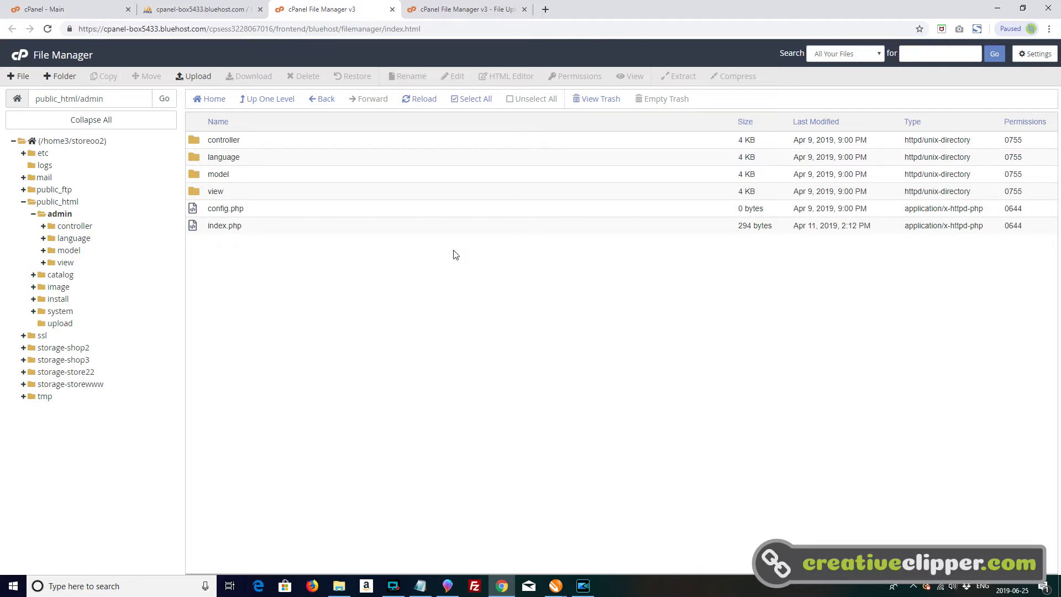
pyautogui.click(275, 104)
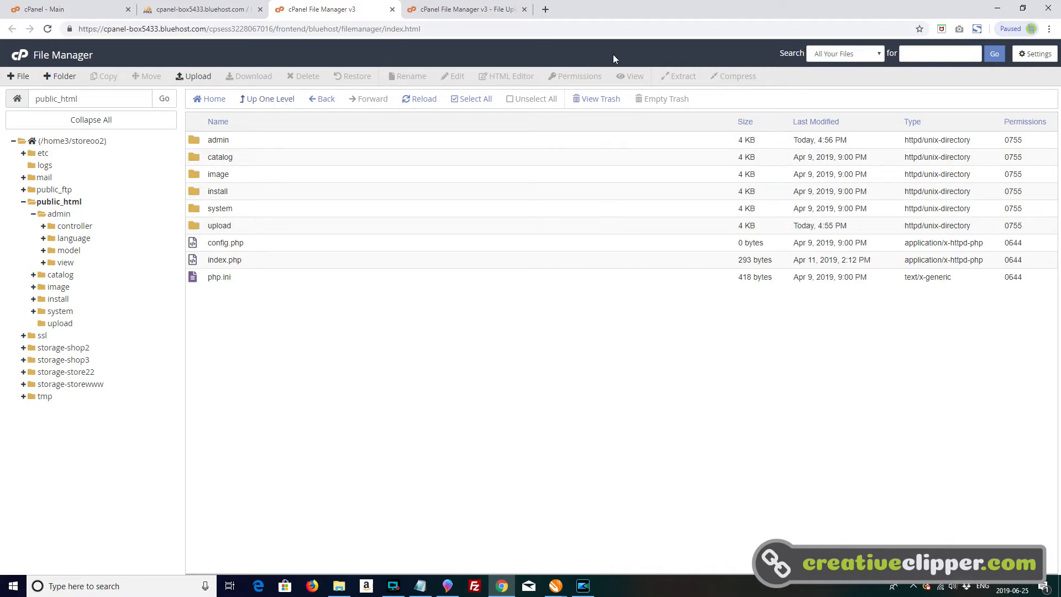
# - Load store-122.com in a new browser tab to start the OpenCart installer
pyautogui.click(543, 9)
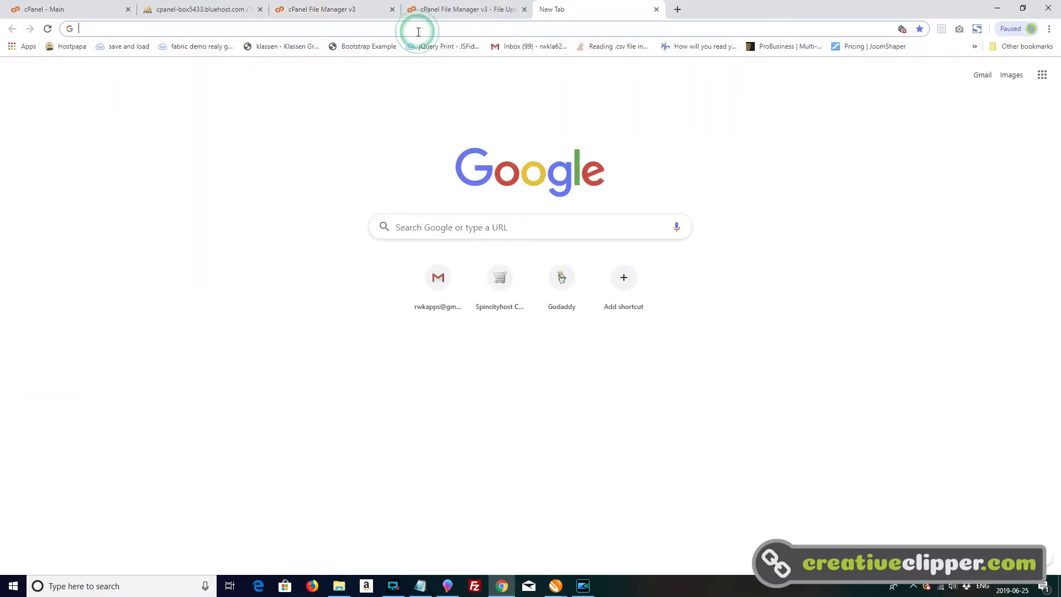
pyautogui.write('store')
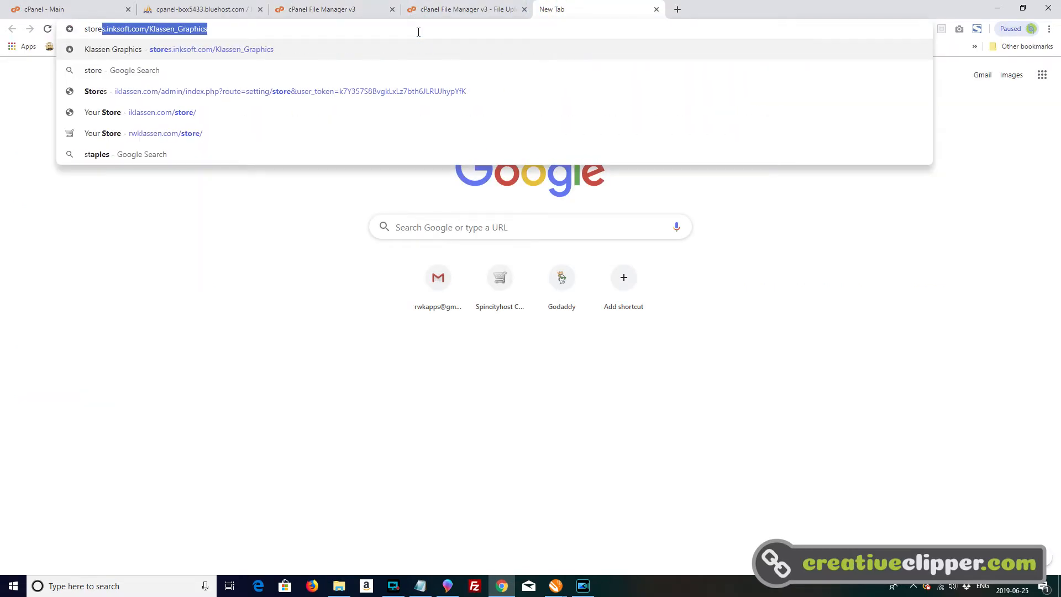
pyautogui.write('-122.com')
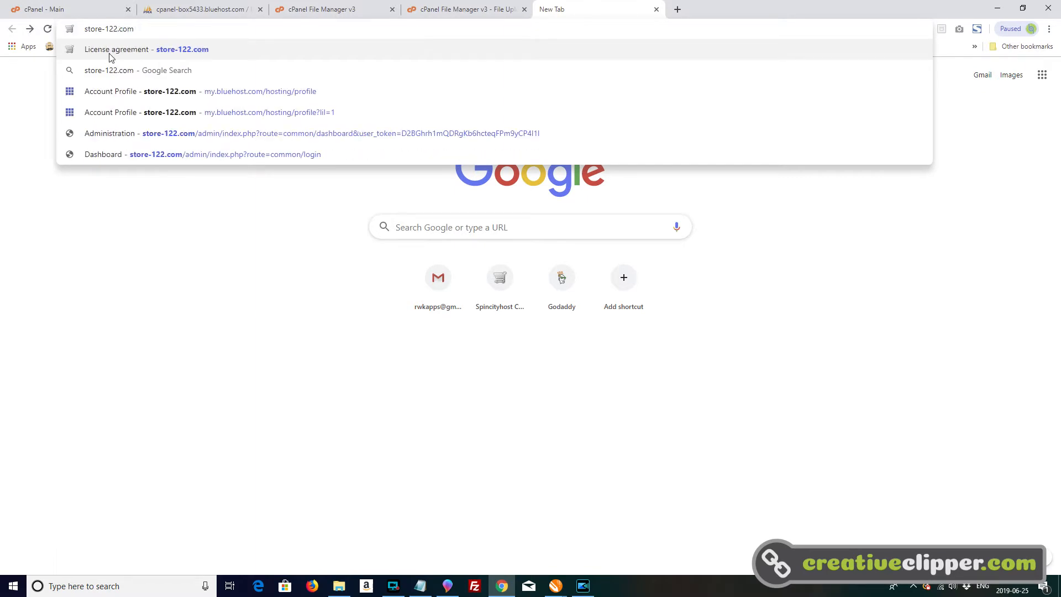
pyautogui.click(110, 53)
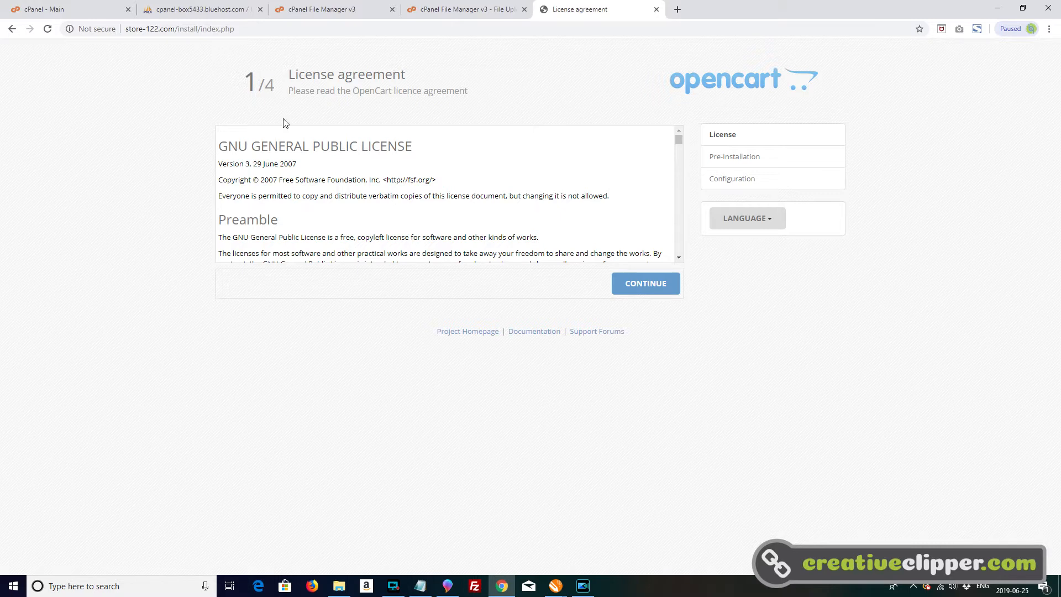
# - Accept the licence agreement and continue past the pre-installation checks to the configuration page
pyautogui.click(646, 289)
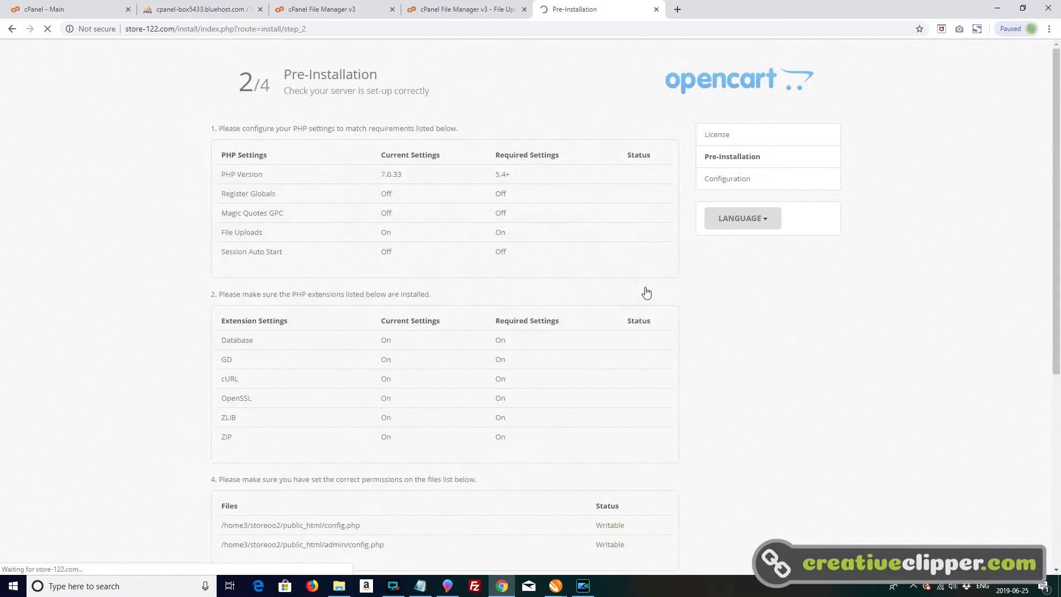
pyautogui.scroll(-6, 693, 337)
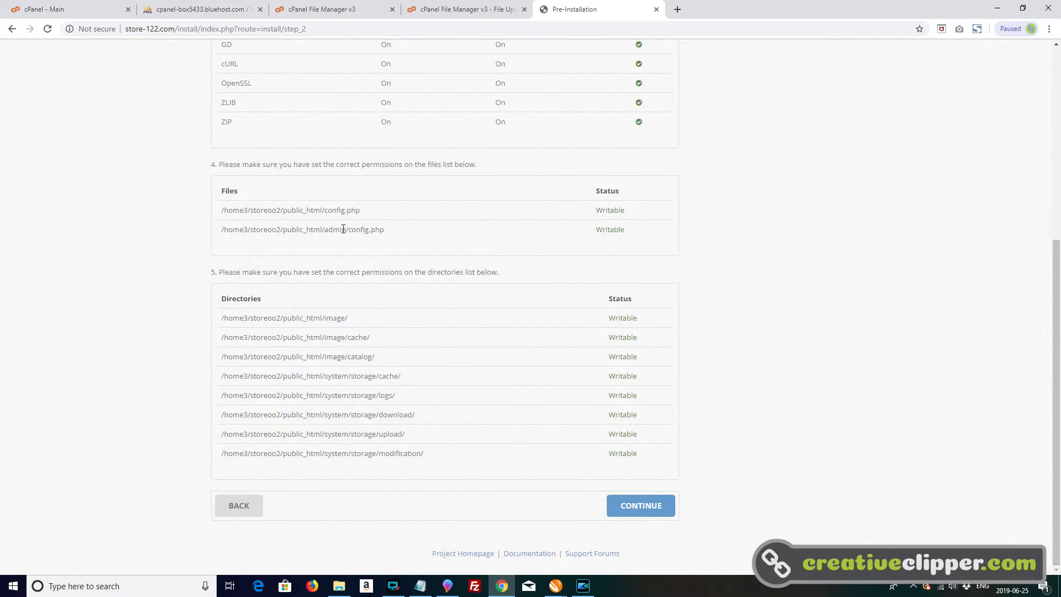
pyautogui.click(650, 507)
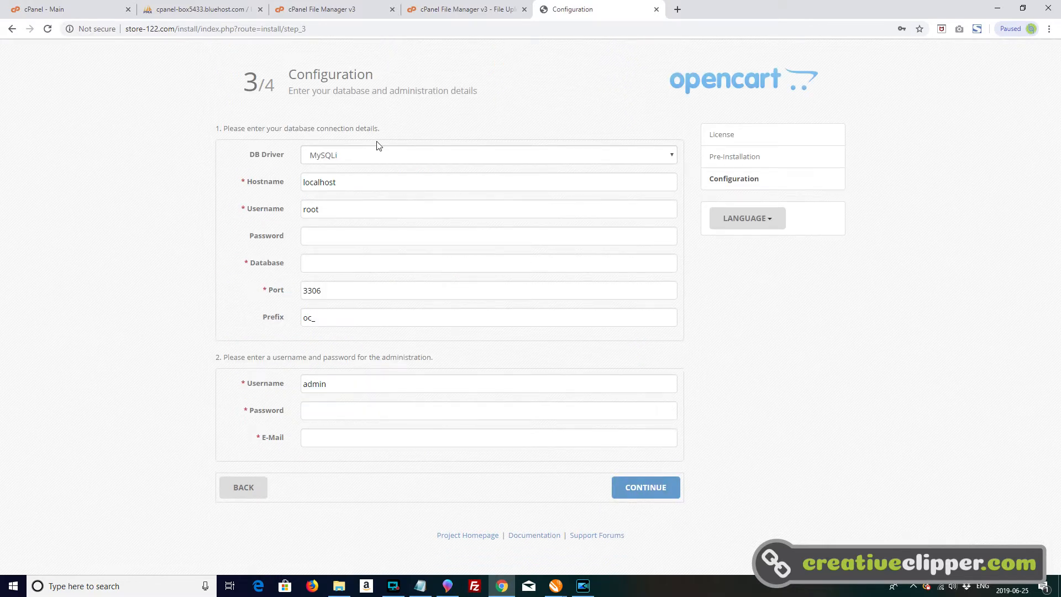
# - Copy the database username from the opencartdemo note in Notepad into the installer's database connection details and enter the database password
pyautogui.click(334, 234)
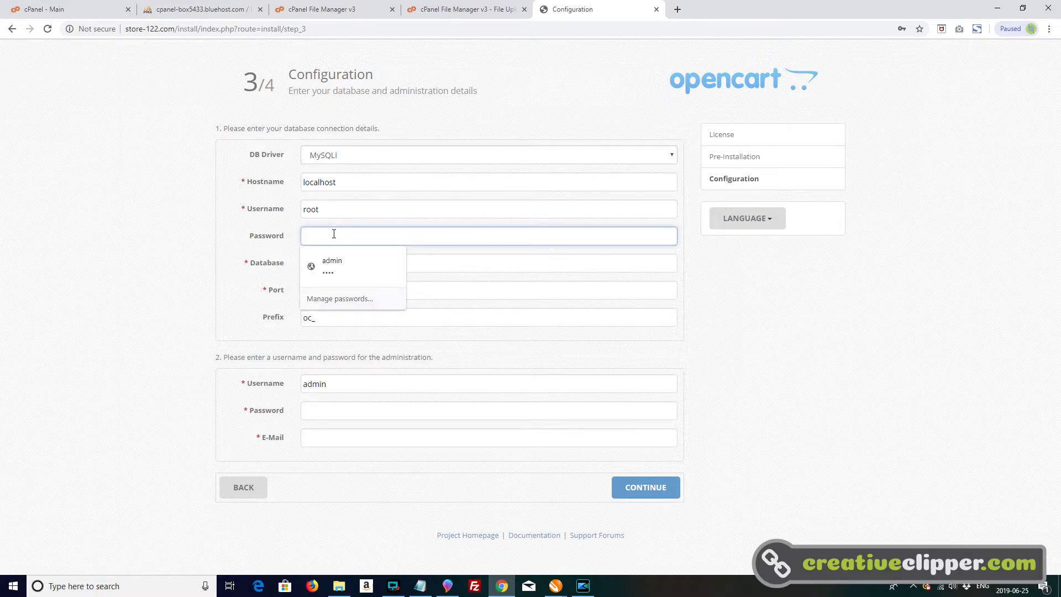
pyautogui.click(420, 586)
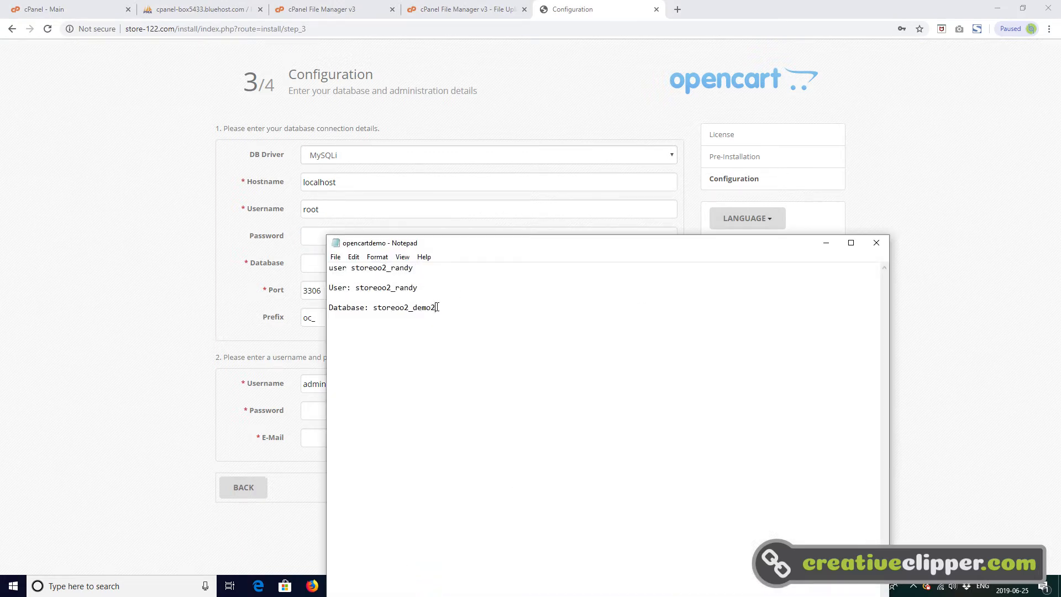
pyautogui.doubleClick(419, 268)
pyautogui.rightClick(362, 268)
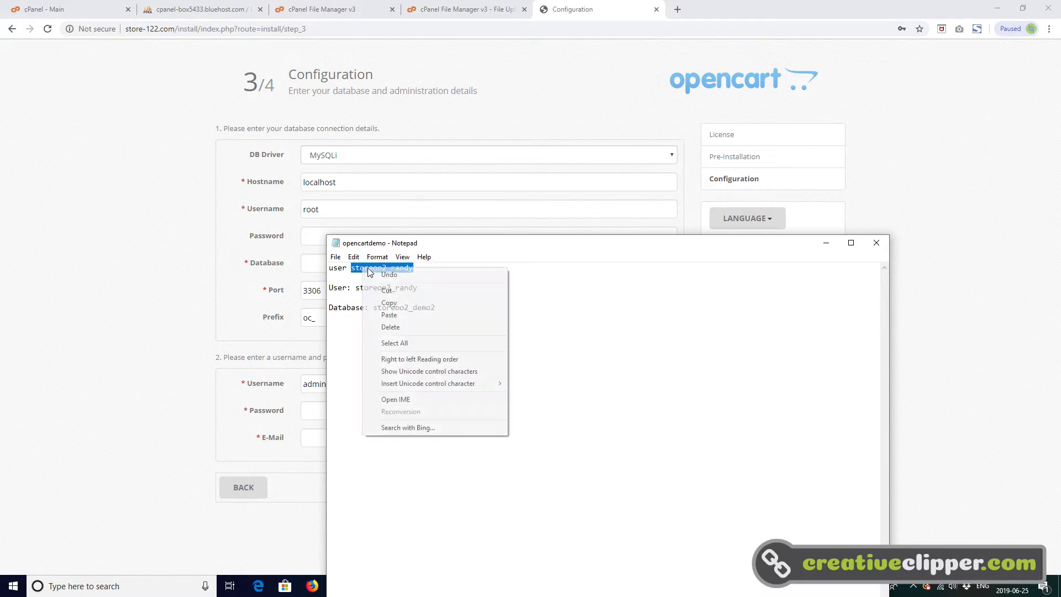
pyautogui.click(394, 303)
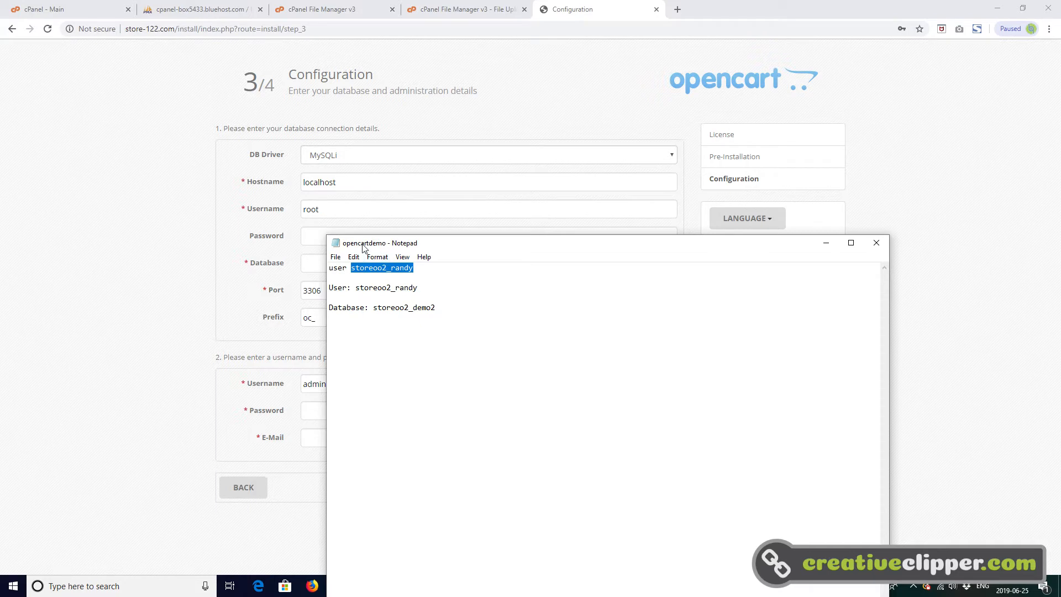
pyautogui.click(229, 231)
pyautogui.moveTo(320, 208); pyautogui.dragTo(302, 210)
pyautogui.rightClick(303, 209)
pyautogui.click(339, 266)
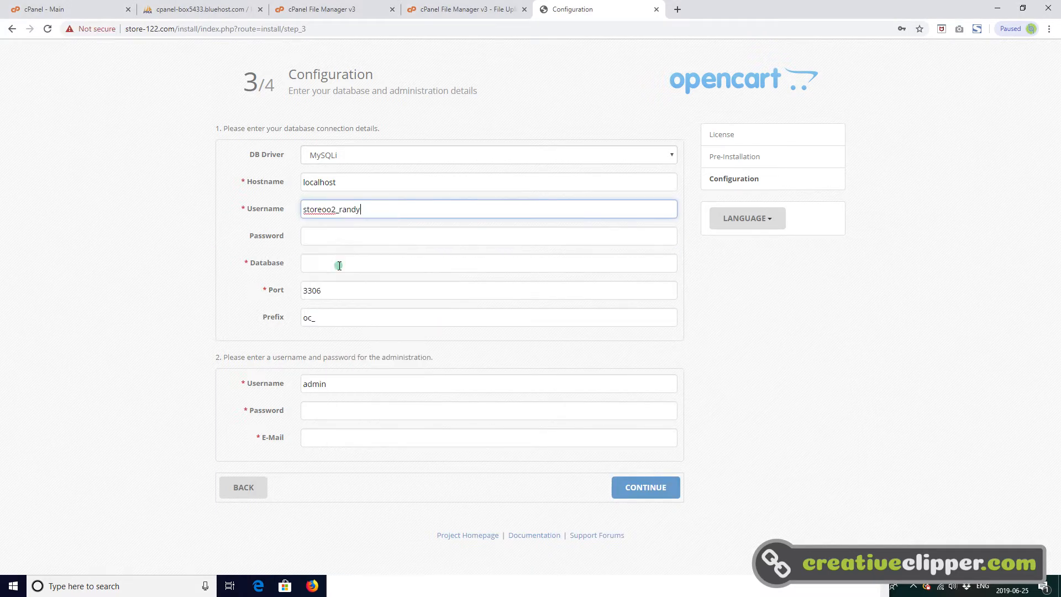
pyautogui.click(343, 232)
pyautogui.write('••')
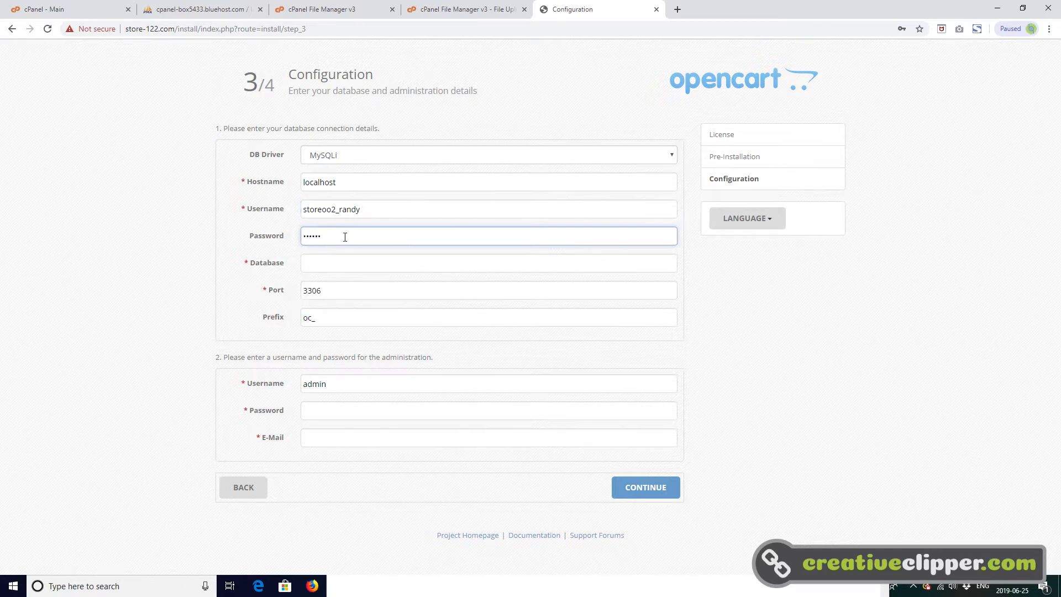
# - Copy the database name storeoo2_demo2 from the opencartdemo note into the installer's Database field
pyautogui.click(344, 263)
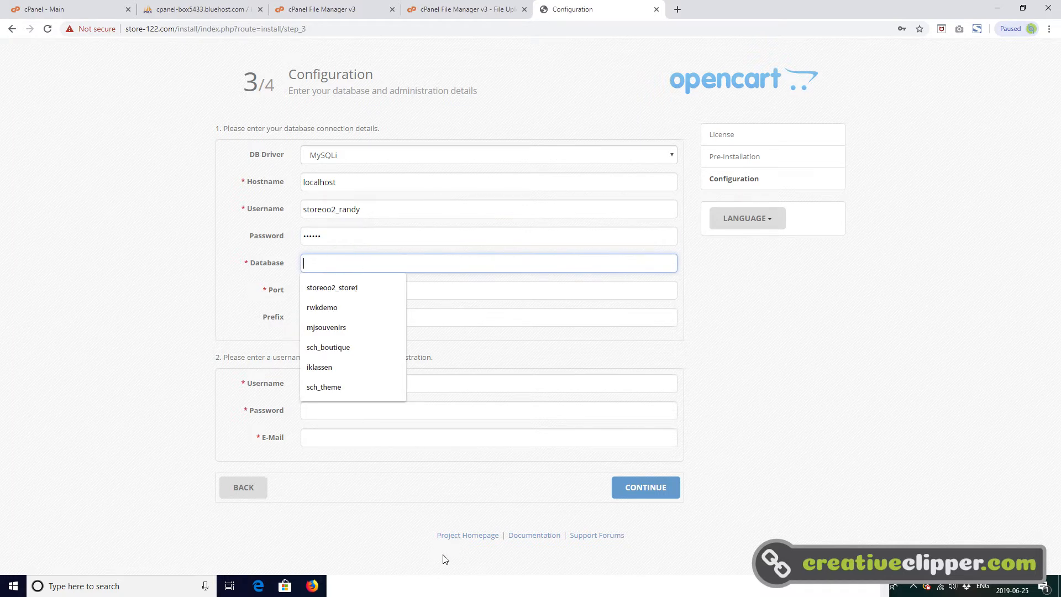
pyautogui.click(455, 588)
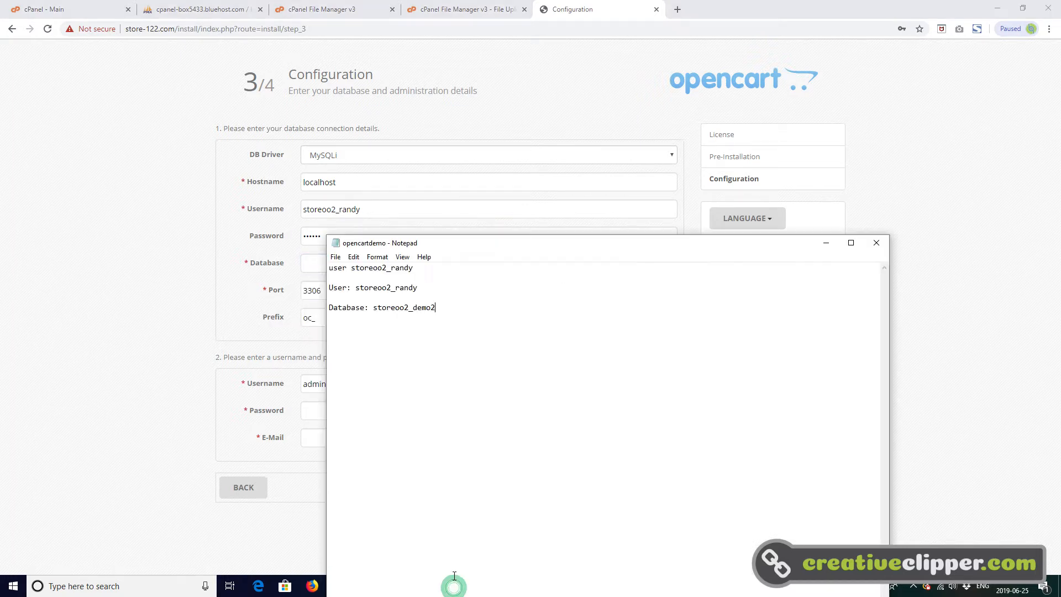
pyautogui.moveTo(438, 308); pyautogui.dragTo(424, 309)
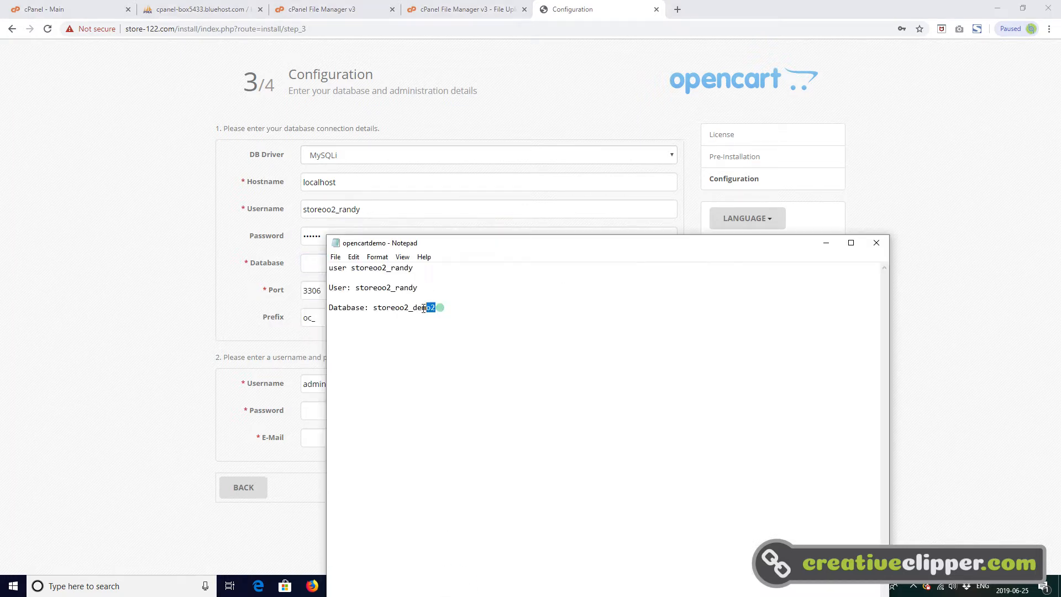
pyautogui.rightClick(391, 307)
pyautogui.click(425, 340)
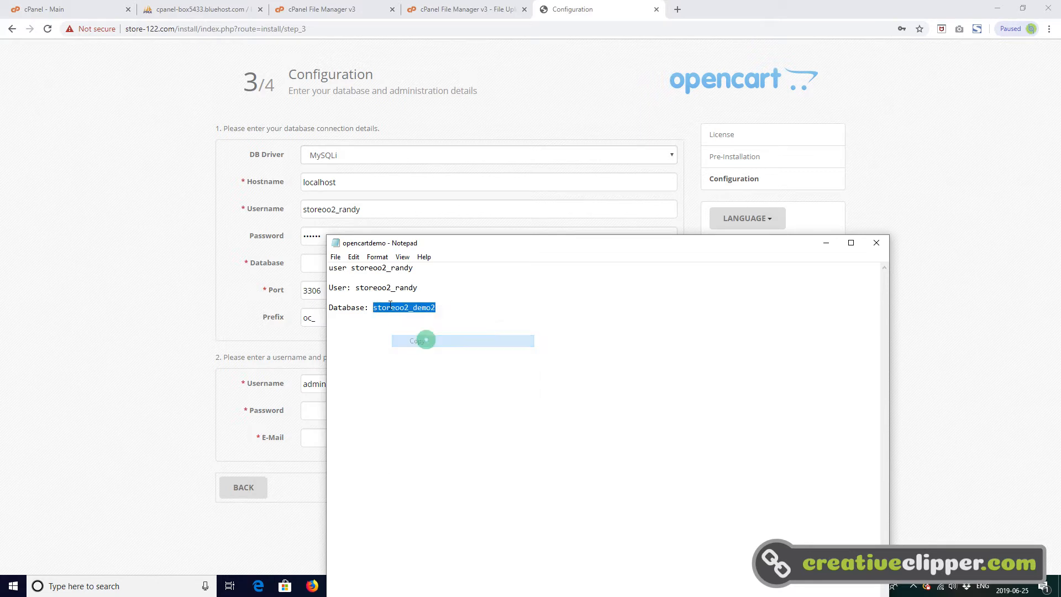
pyautogui.click(288, 259)
pyautogui.rightClick(333, 265)
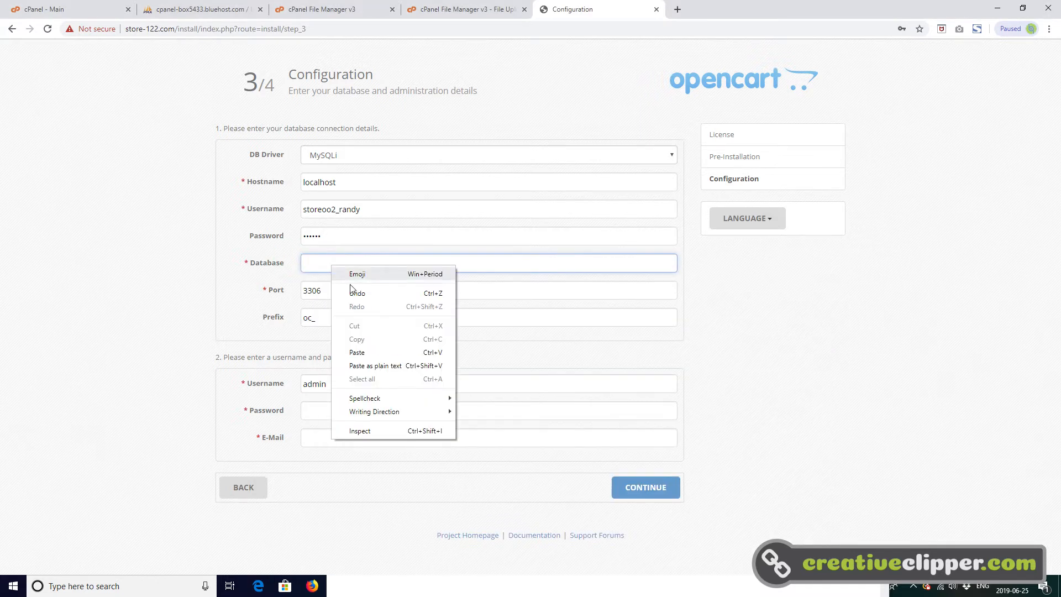
pyautogui.click(366, 349)
# - Fill in the administration password and e-mail from the saved suggestions and run the installation
pyautogui.click(353, 409)
pyautogui.click(349, 434)
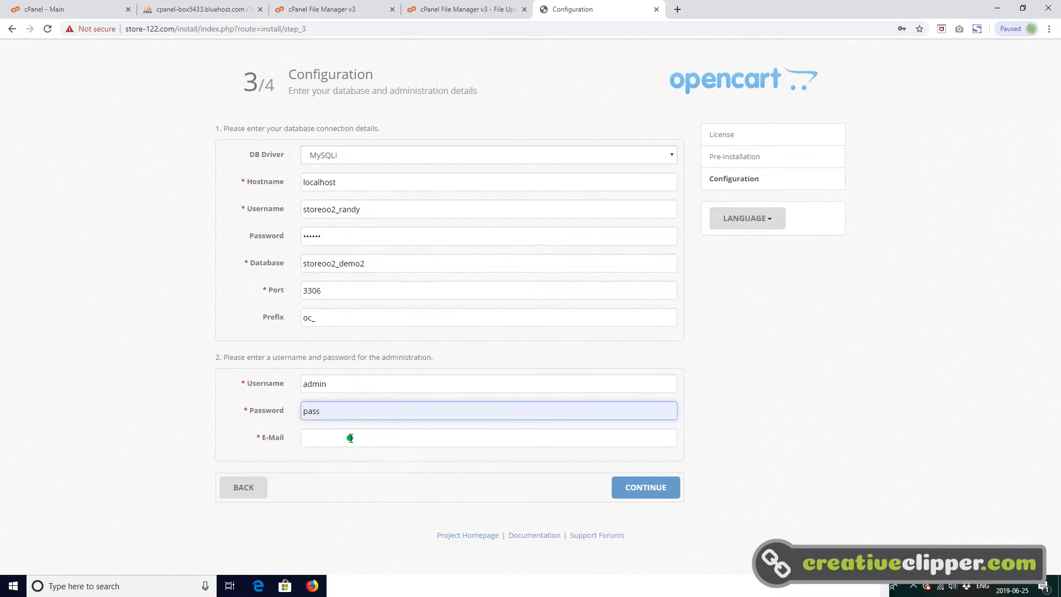
pyautogui.click(350, 438)
pyautogui.click(349, 479)
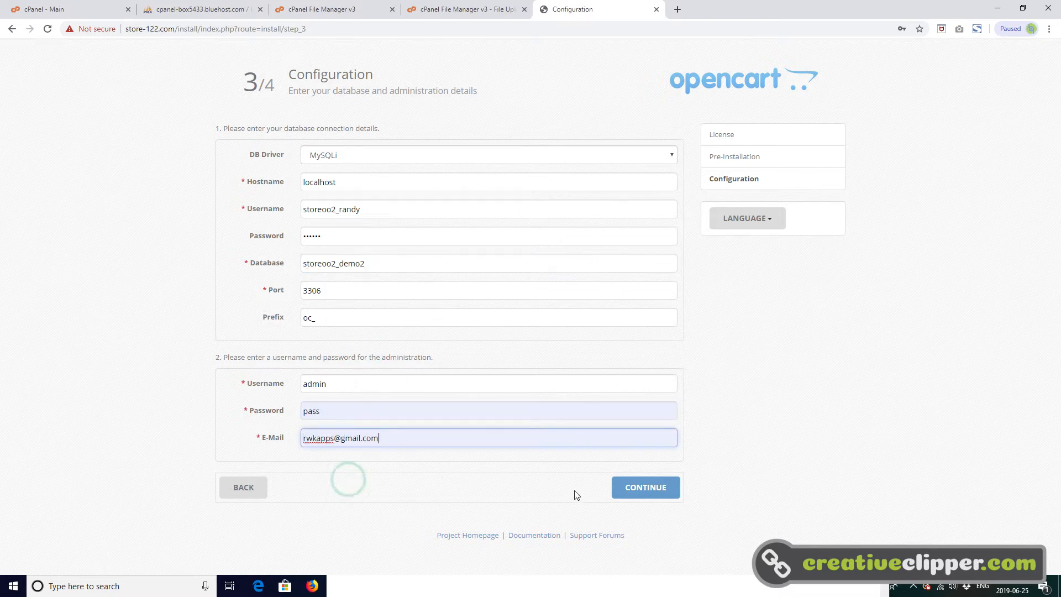
pyautogui.click(636, 490)
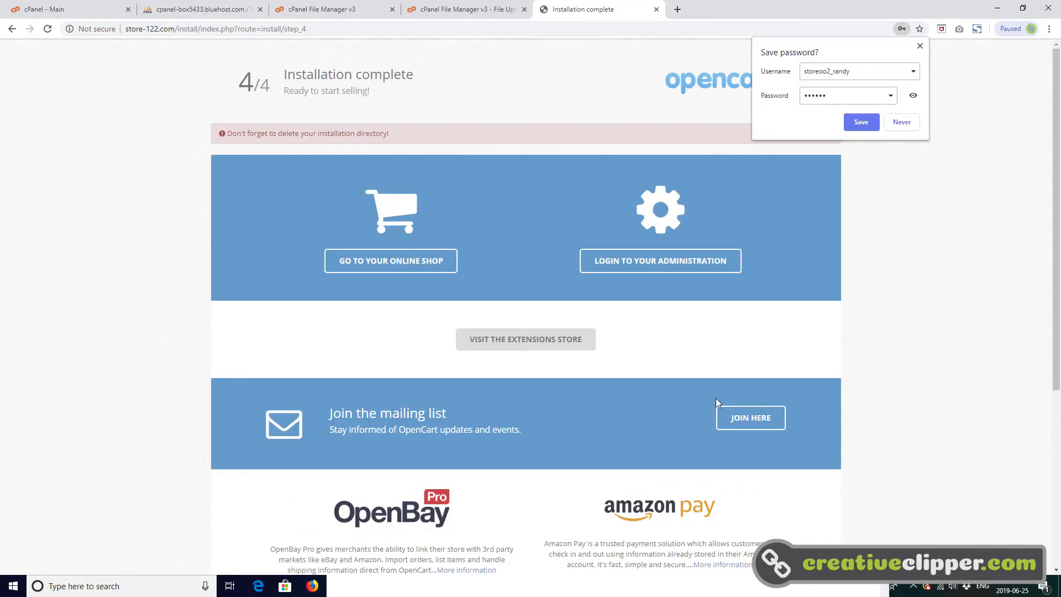
# - Dismiss the offer to save the password and log in to the store administration as admin with the admin password
pyautogui.click(921, 46)
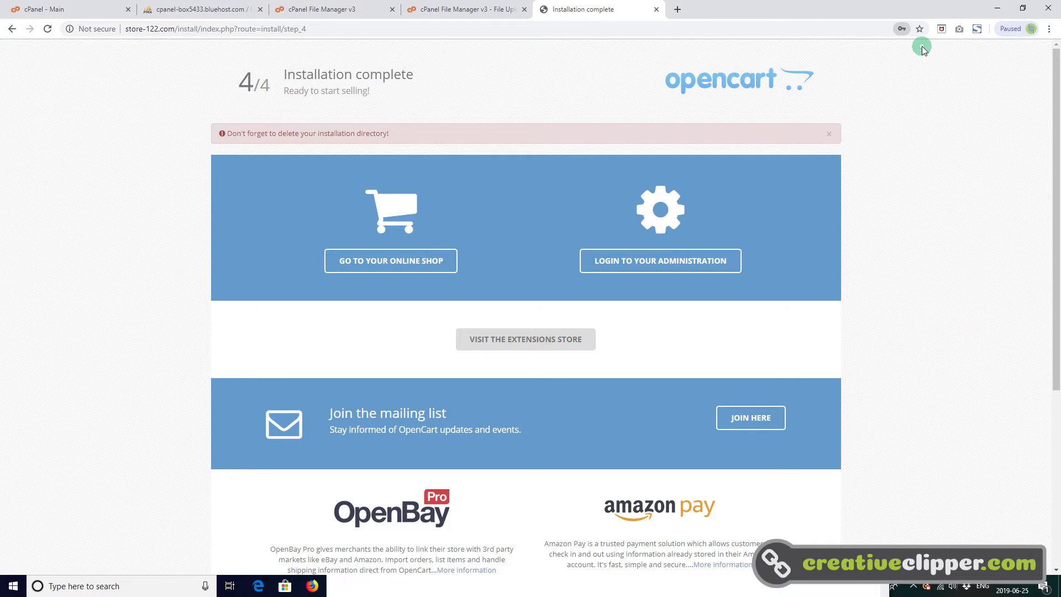
pyautogui.click(675, 269)
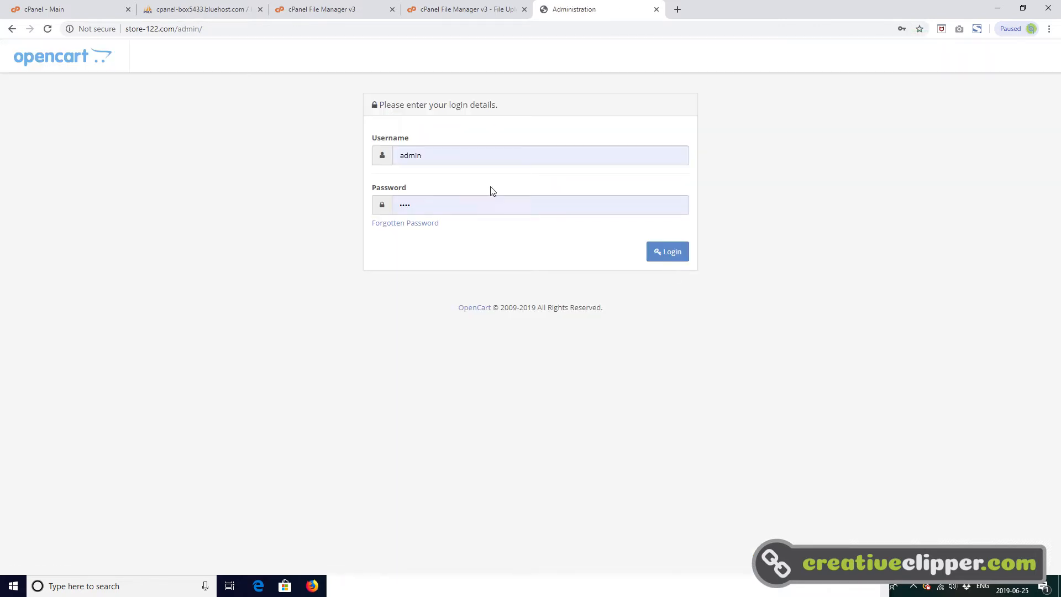
pyautogui.moveTo(435, 206); pyautogui.dragTo(380, 206)
pyautogui.write('•')
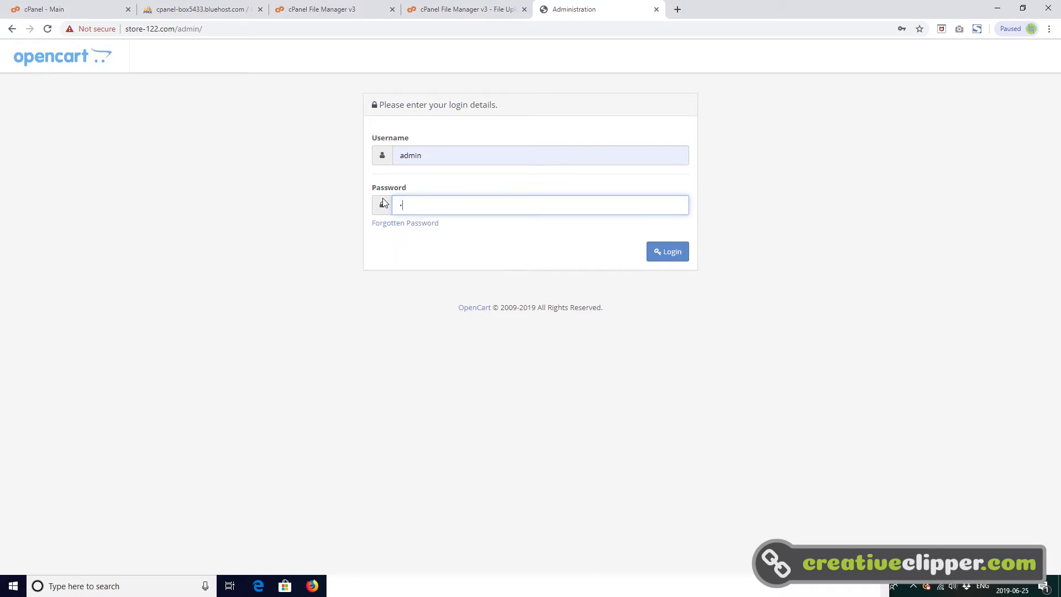
pyautogui.write('•••')
pyautogui.click(668, 256)
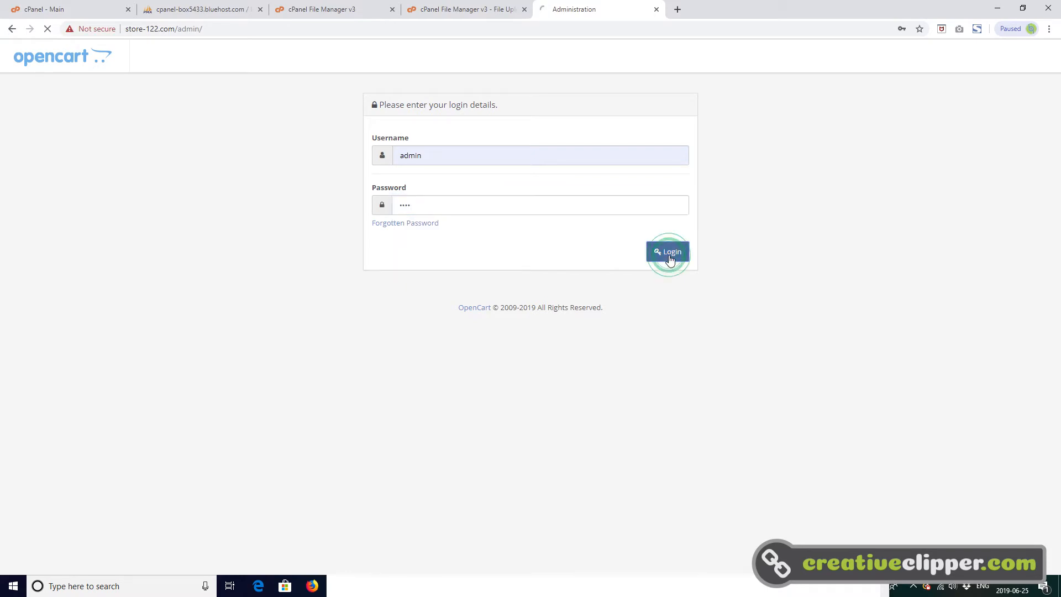
# - Automatically move the storage directory to /home3/storeoo2/storage-demo2-store-files and close the security notification
pyautogui.click(595, 249)
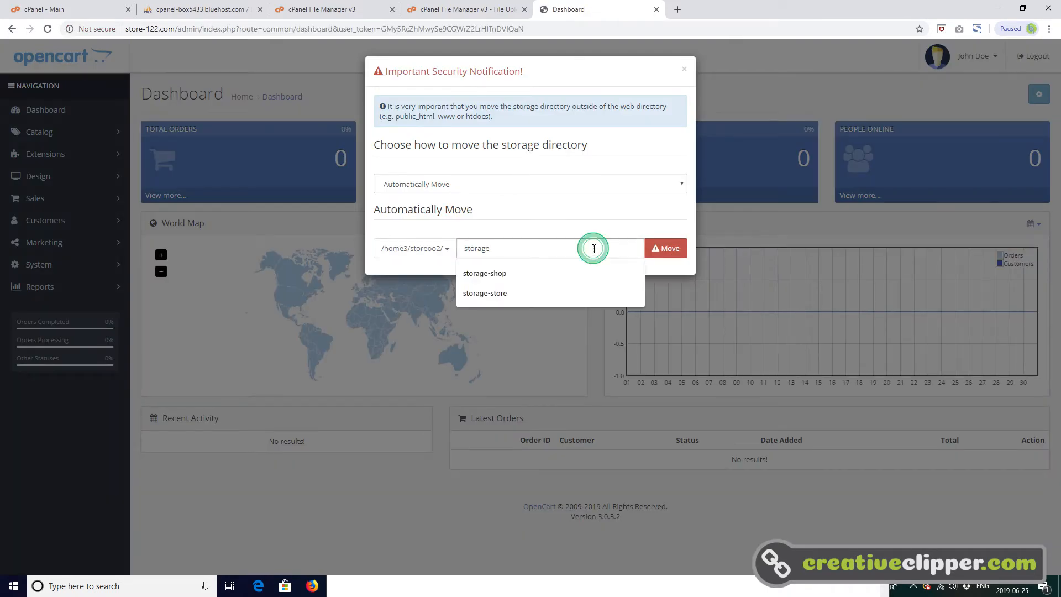
pyautogui.write('-')
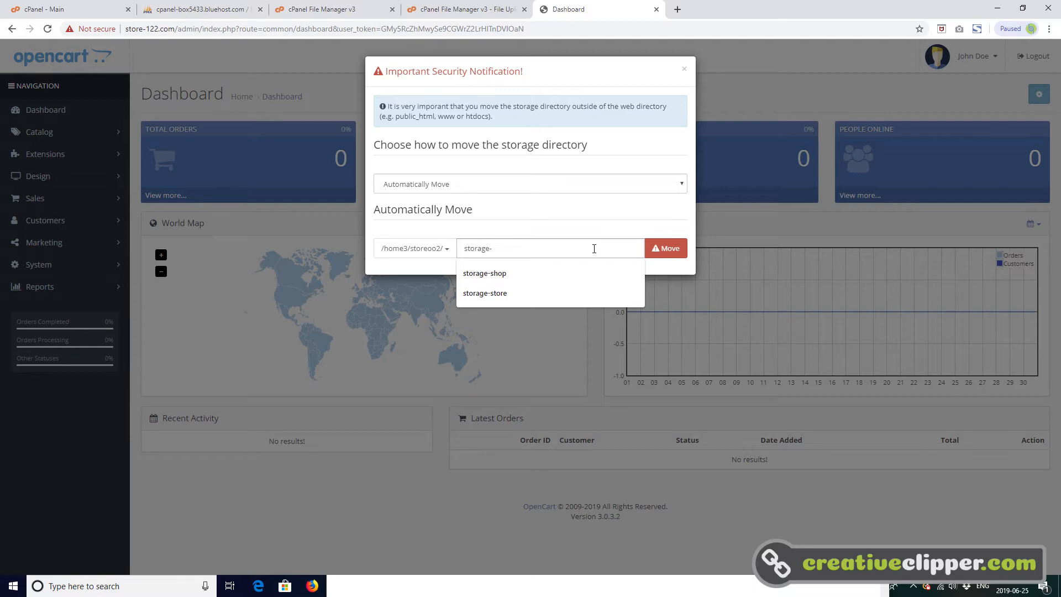
pyautogui.write('demo2-st')
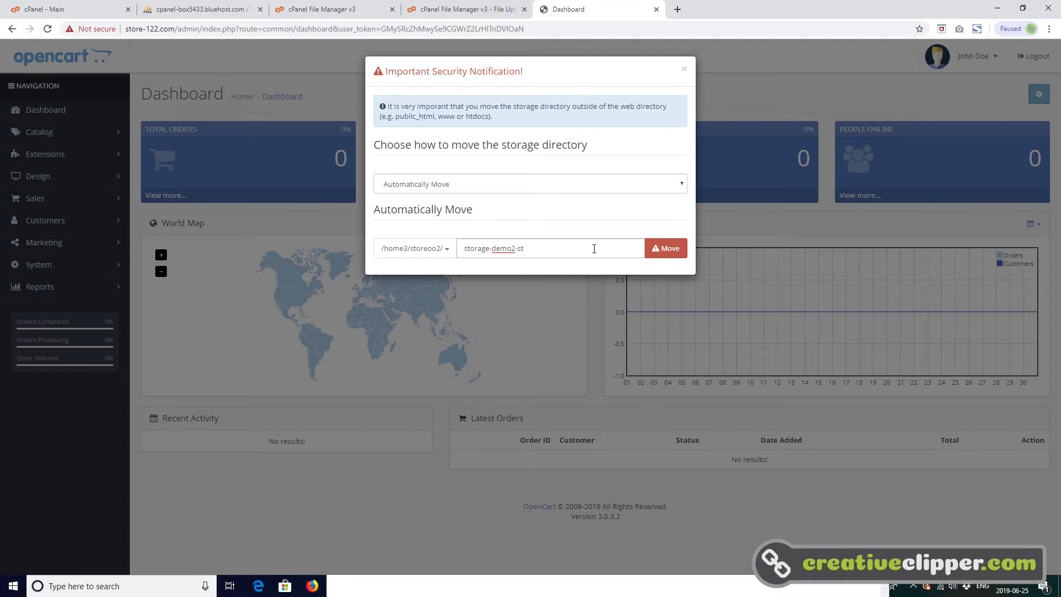
pyautogui.write('ore-files')
pyautogui.click(667, 250)
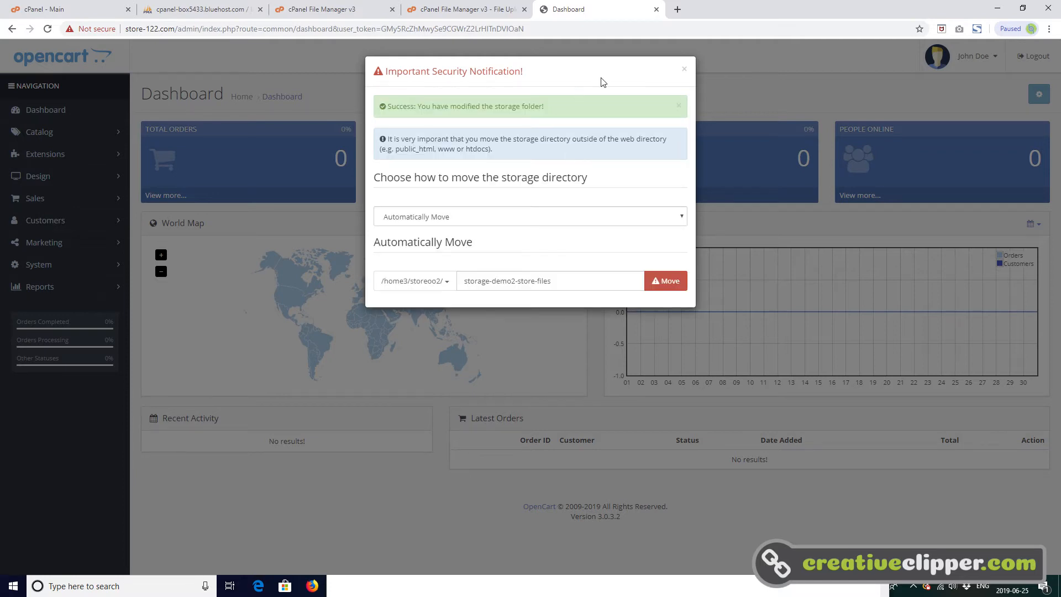
pyautogui.click(684, 69)
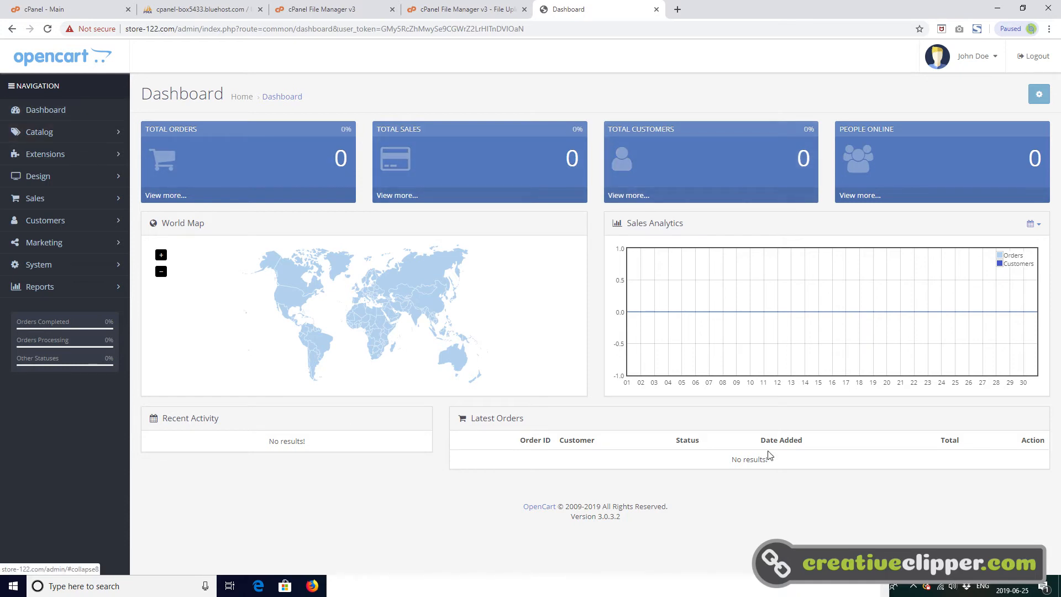
# - View the storefront from the administration's Your Store link, and return to the dashboard by closing its tab
pyautogui.click(970, 56)
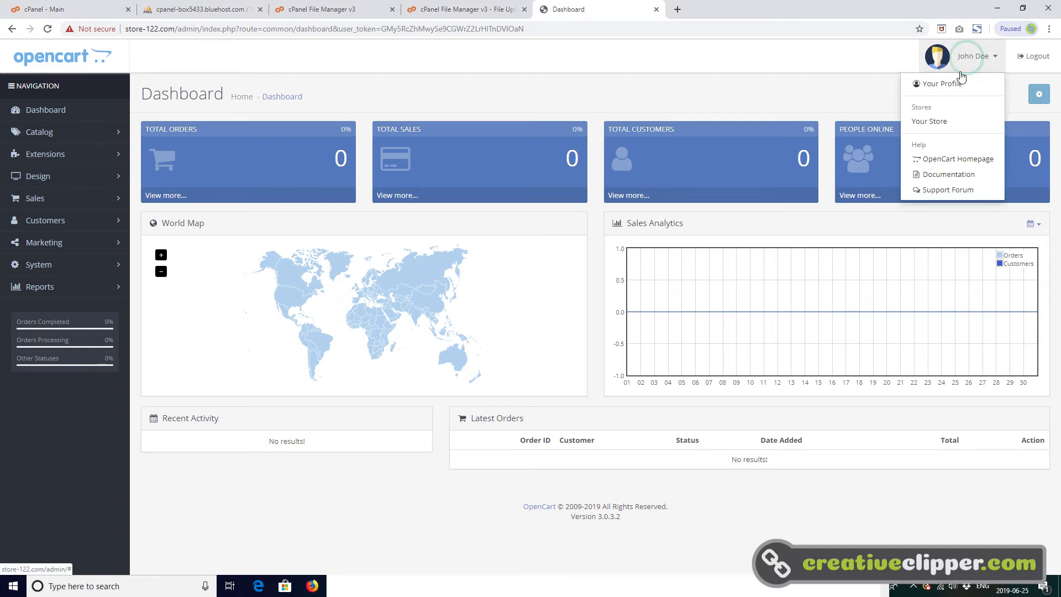
pyautogui.click(942, 123)
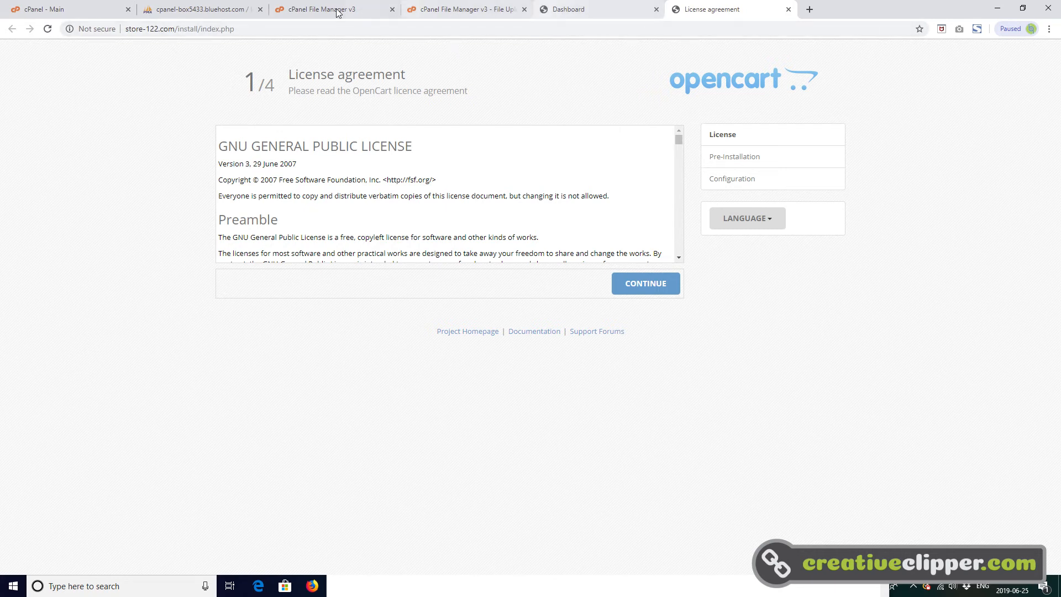
pyautogui.click(789, 9)
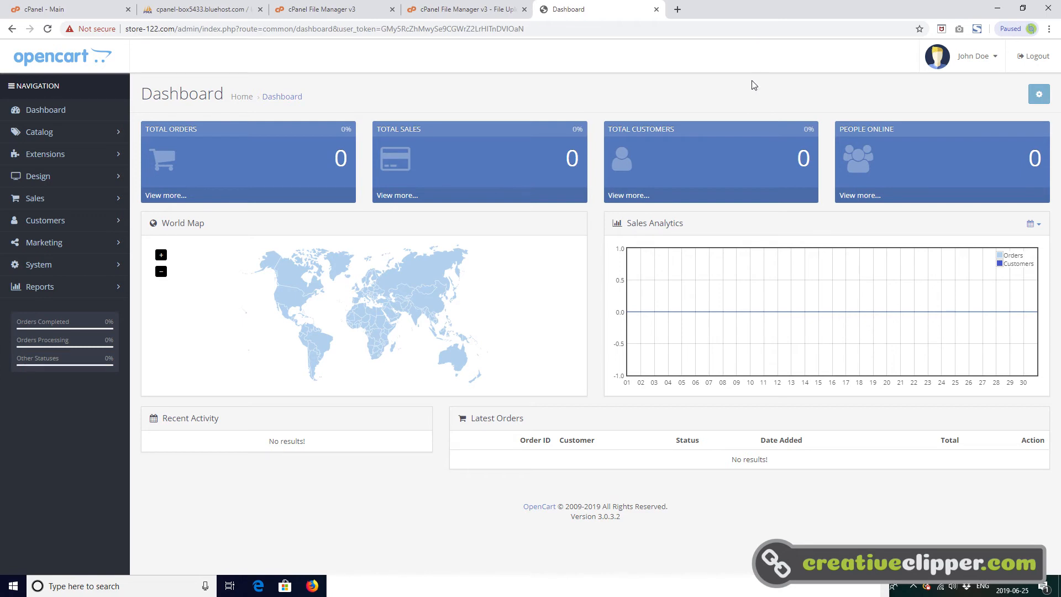
# - Clear the browser's browsing history, cookies and other site data, and cached images and files for the last hour
pyautogui.click(1049, 29)
pyautogui.moveTo(981, 193)
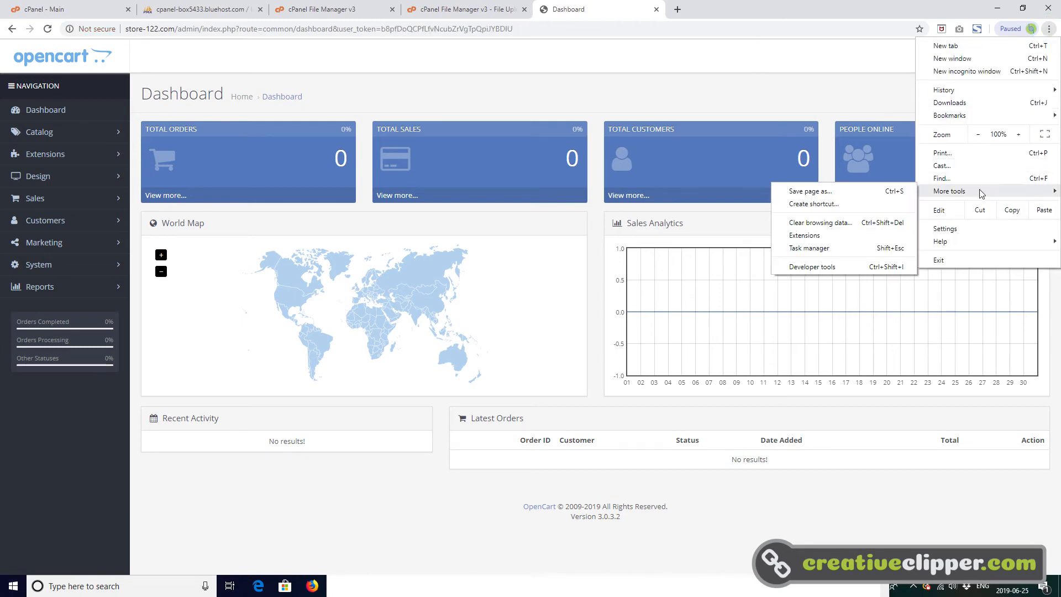
pyautogui.click(845, 222)
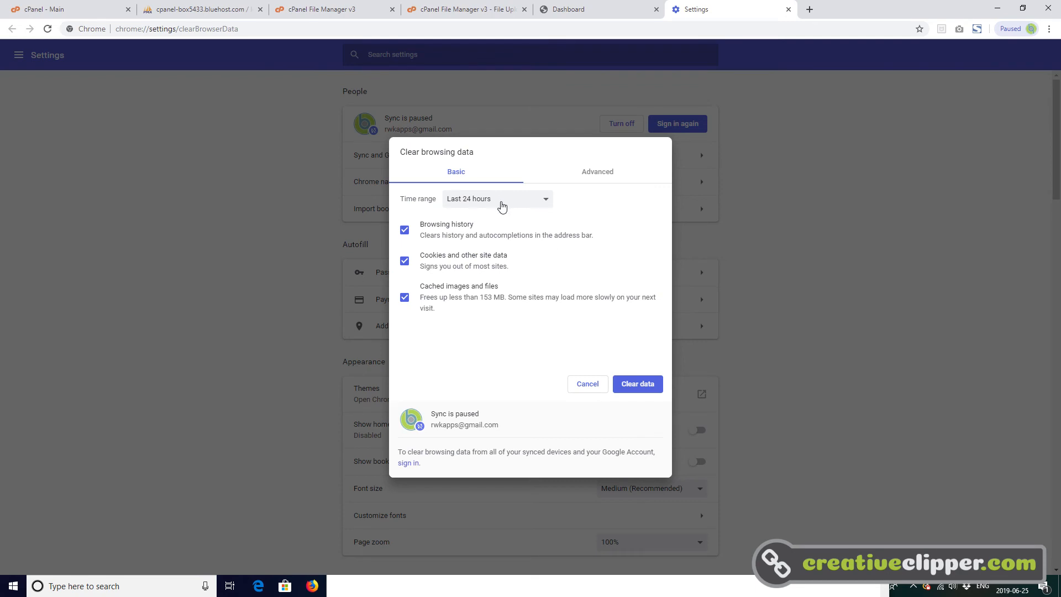
pyautogui.click(502, 202)
pyautogui.click(500, 213)
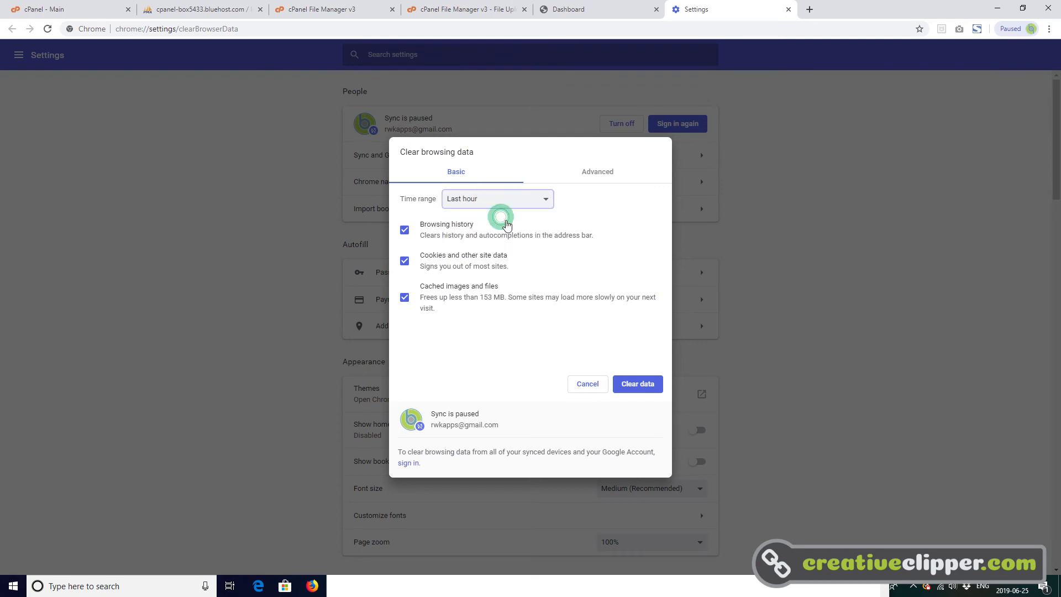
pyautogui.click(643, 383)
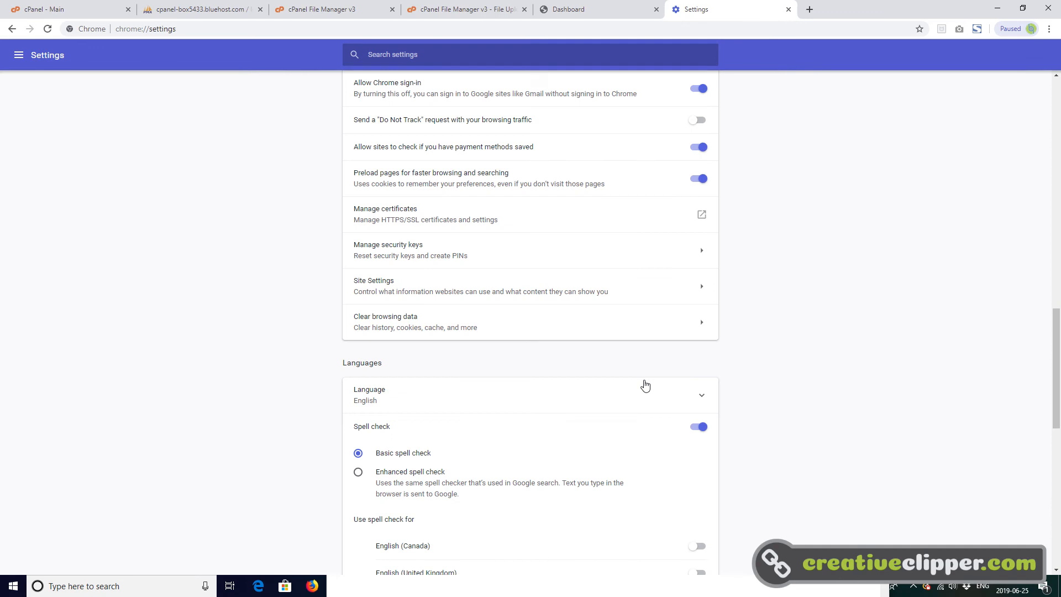
# - Log out of the store administration and log back in as admin, re-entering the admin password
pyautogui.click(620, 15)
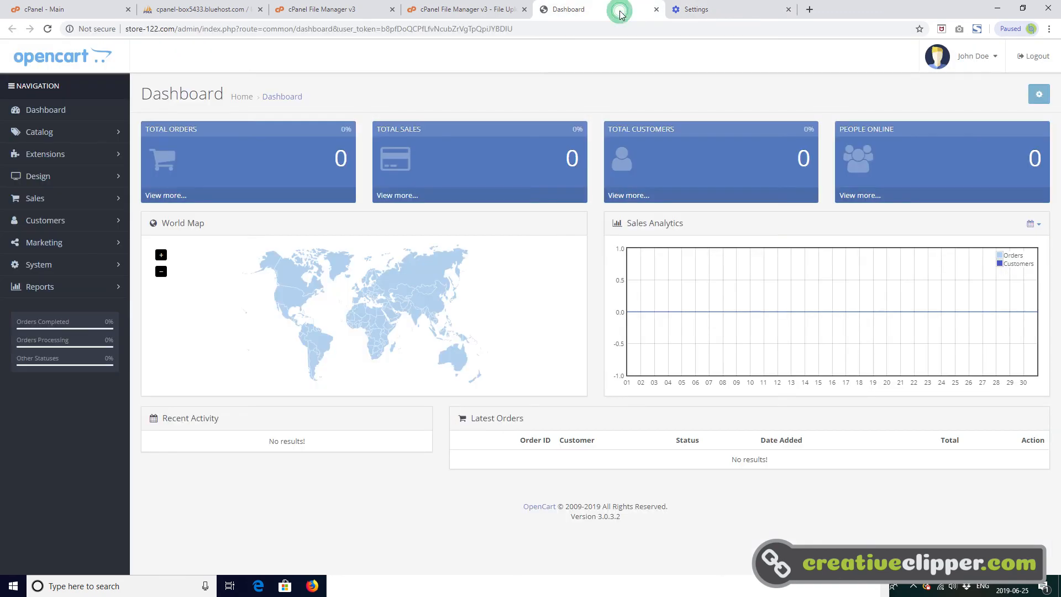
pyautogui.click(1035, 60)
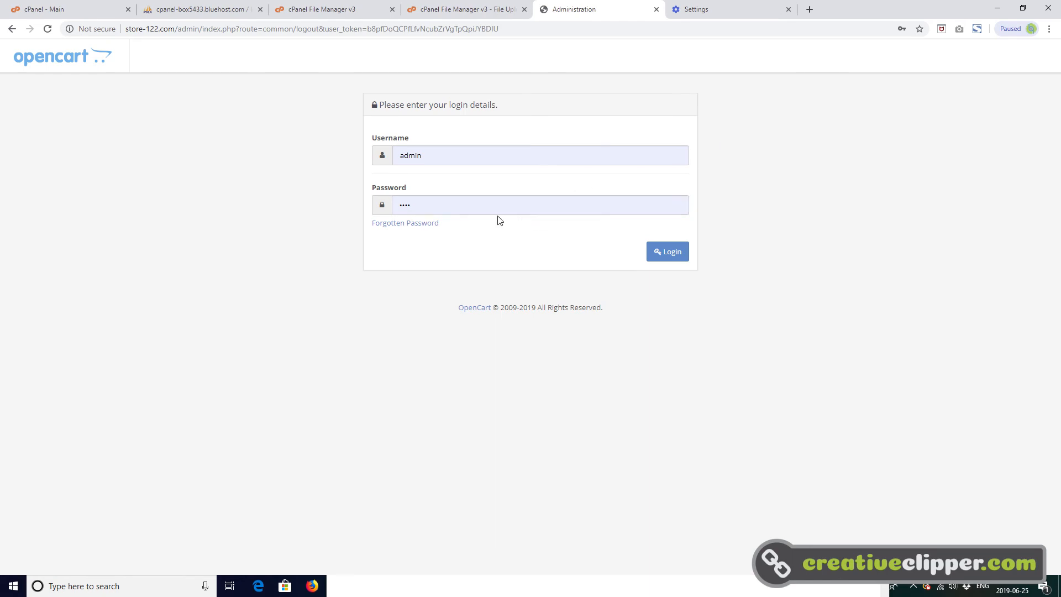
pyautogui.moveTo(455, 208); pyautogui.dragTo(369, 207)
pyautogui.write('•')
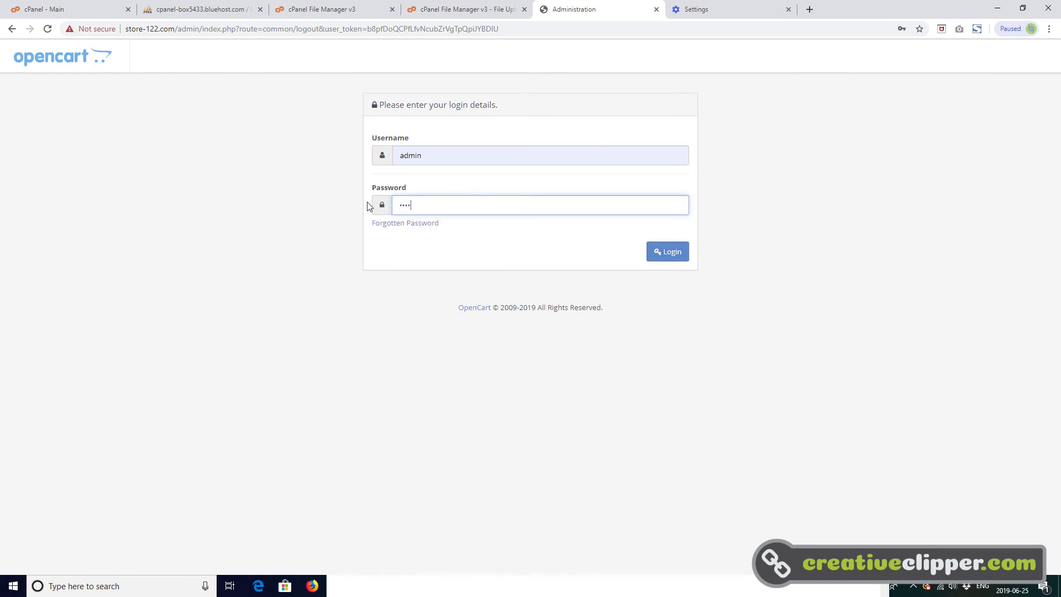
pyautogui.click(670, 252)
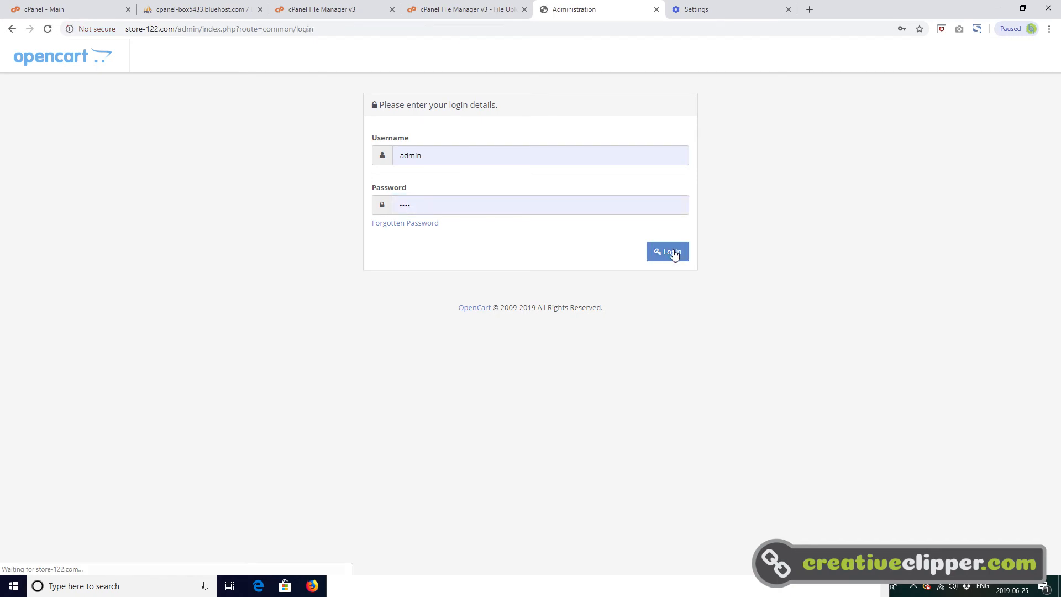
pyautogui.click(675, 253)
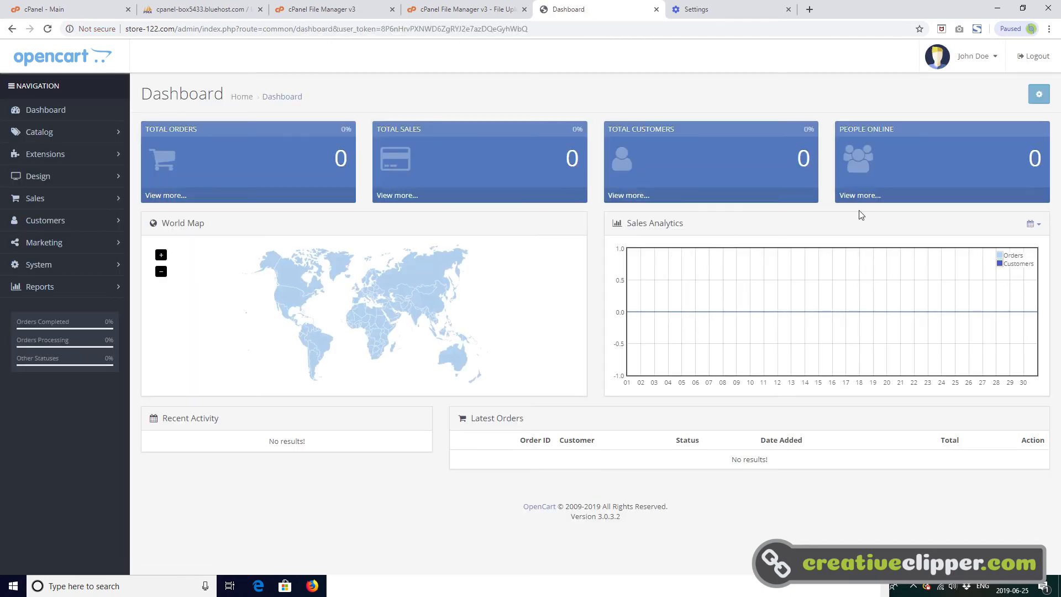
# - Open the Your Store storefront from the administration and look over its home page down to the featured products
pyautogui.click(981, 56)
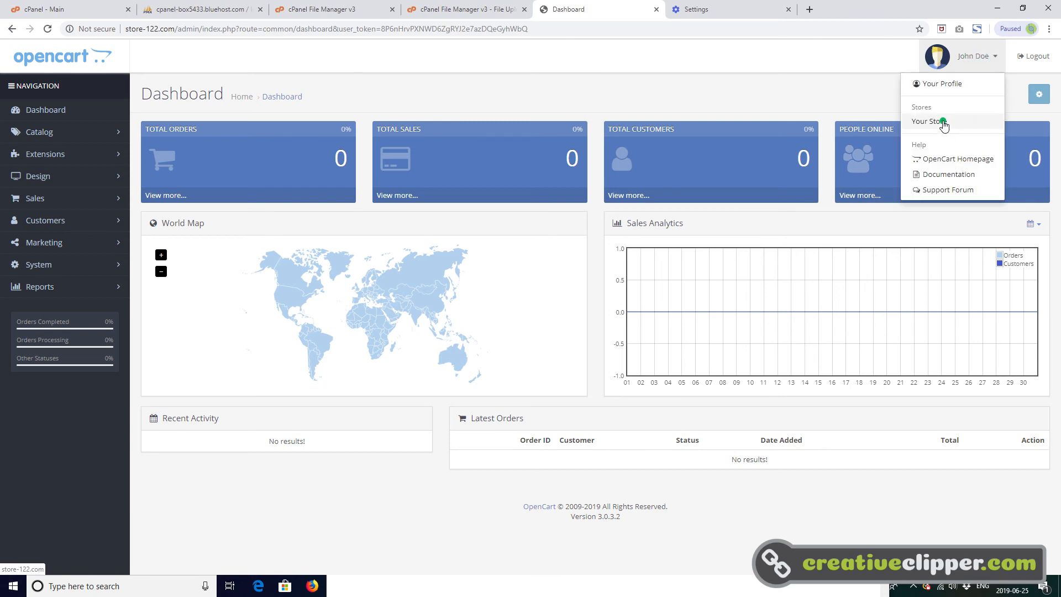
pyautogui.click(934, 121)
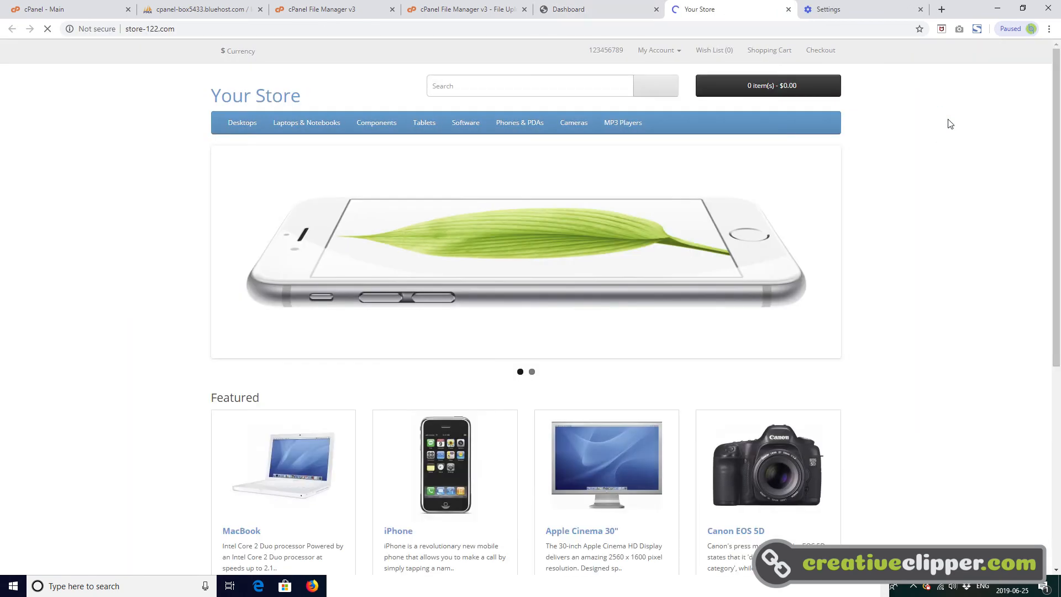
pyautogui.moveTo(1056, 106); pyautogui.dragTo(1052, 162)
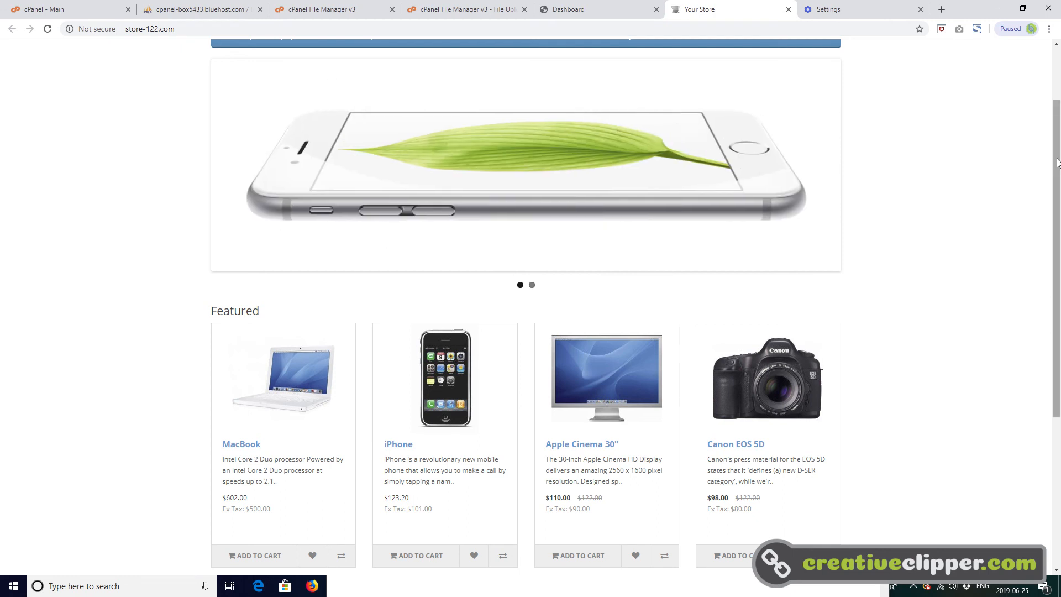
pyautogui.moveTo(1057, 162); pyautogui.dragTo(1057, 123)
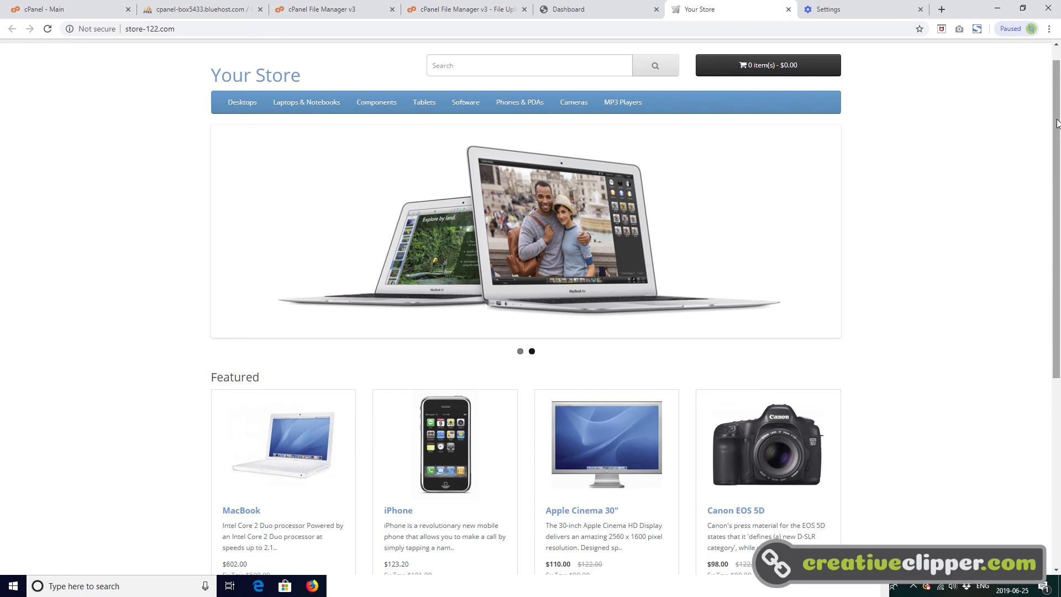